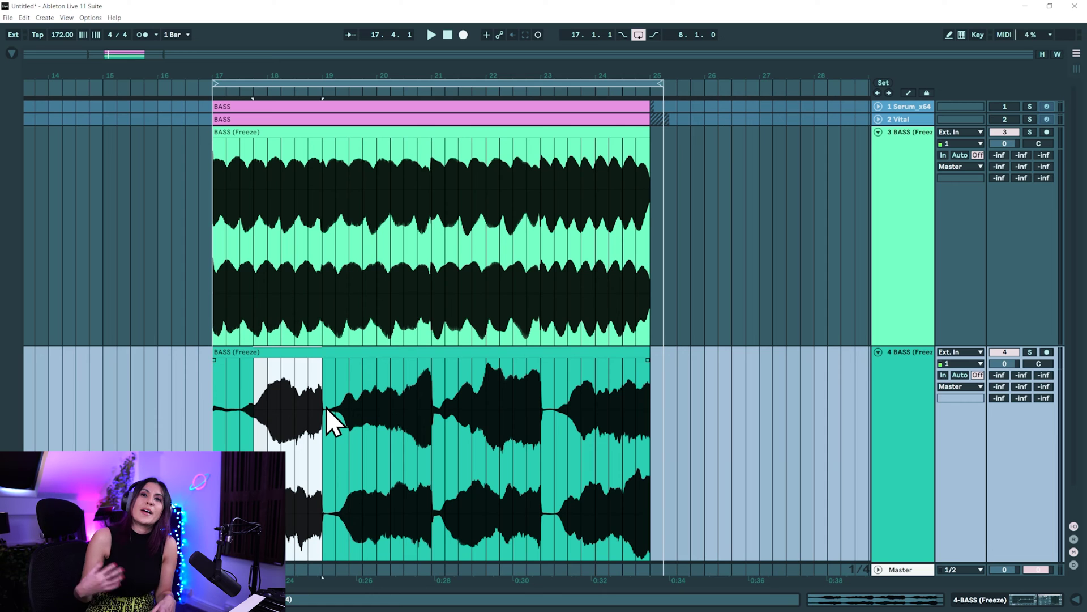
- During playback, lower the sidechain Compressor thresholds to about -35.3 dB on bass track 3 and -41.4 dB on bass track 4
{"action": "double_click", "coordinate": [919, 202]}
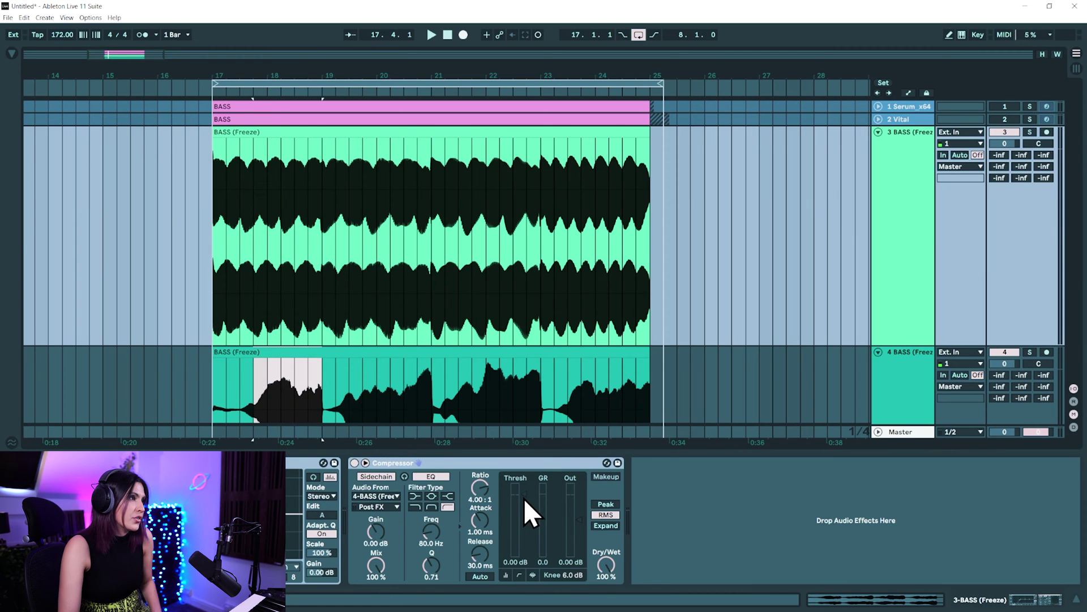
{"action": "key", "text": "space"}
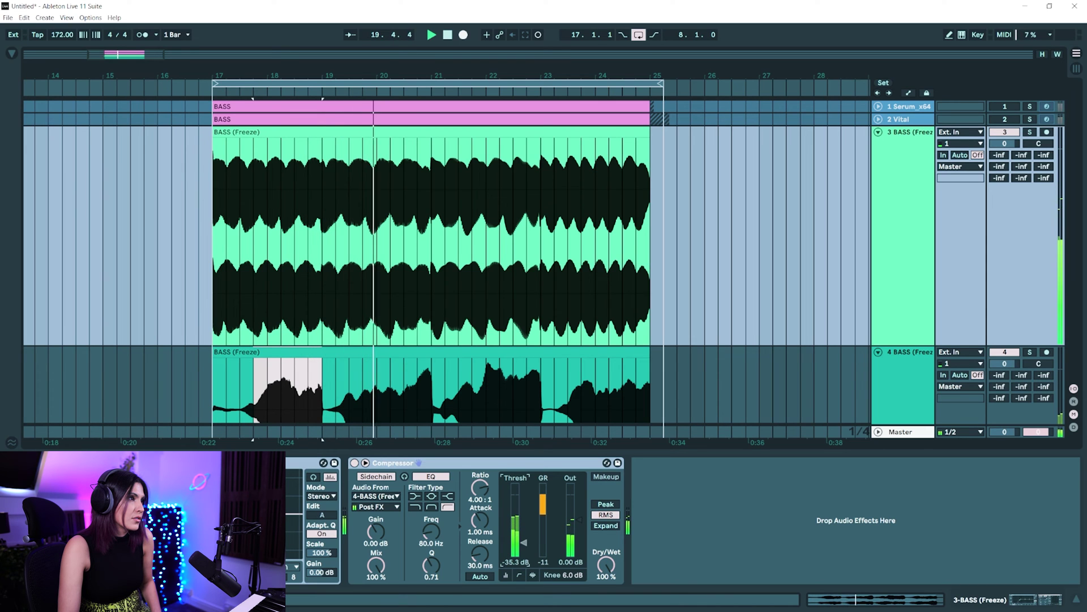
{"action": "left_click", "coordinate": [864, 359]}
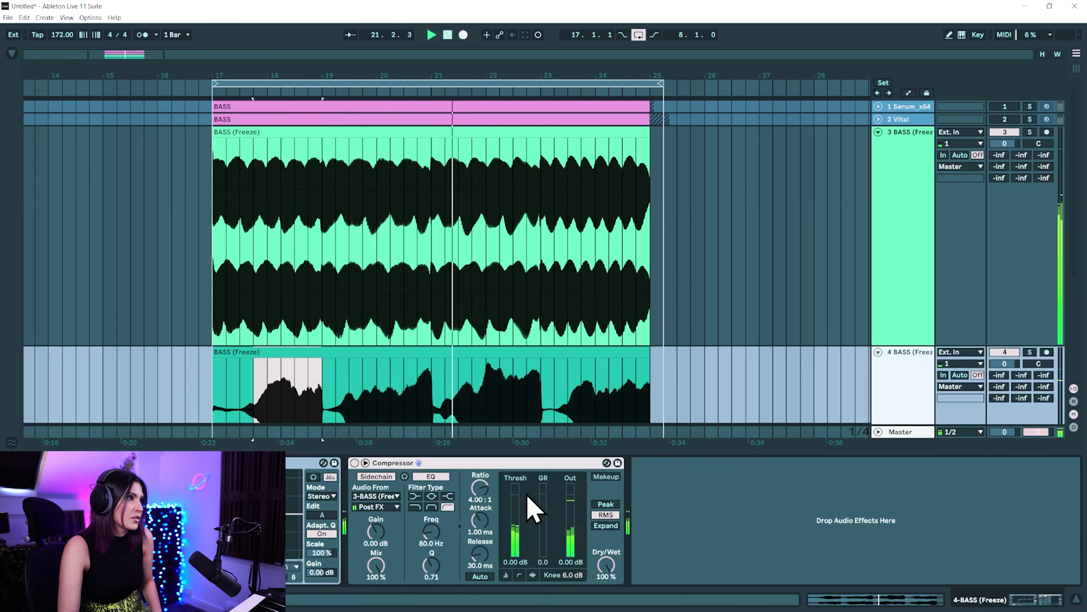
{"action": "left_click_drag", "start_coordinate": [523, 540], "coordinate": [524, 546]}
{"action": "left_click", "coordinate": [599, 564]}
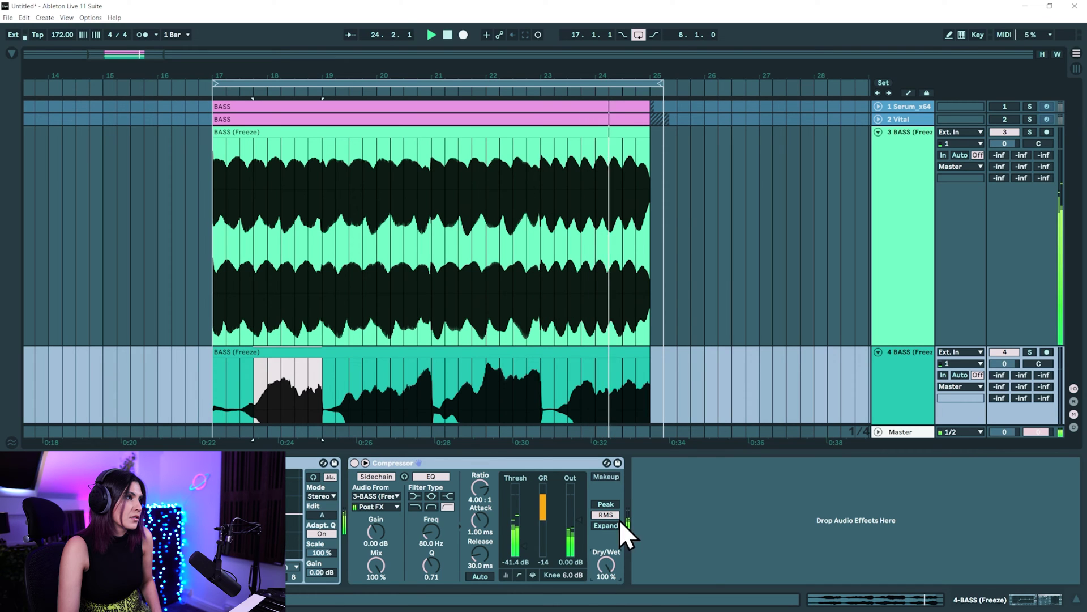
{"action": "key", "text": "space"}
- Hide the device view and freeze bass audio tracks 3 and 4
{"action": "key", "text": "ctrl+alt+l"}
{"action": "right_click", "coordinate": [901, 250]}
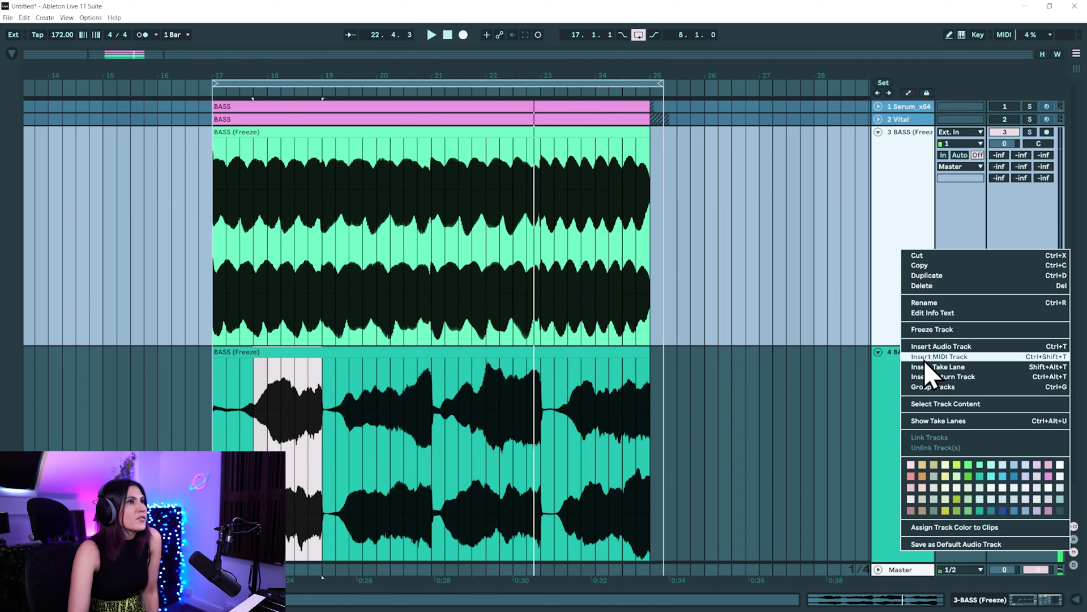
{"action": "left_click", "coordinate": [926, 330]}
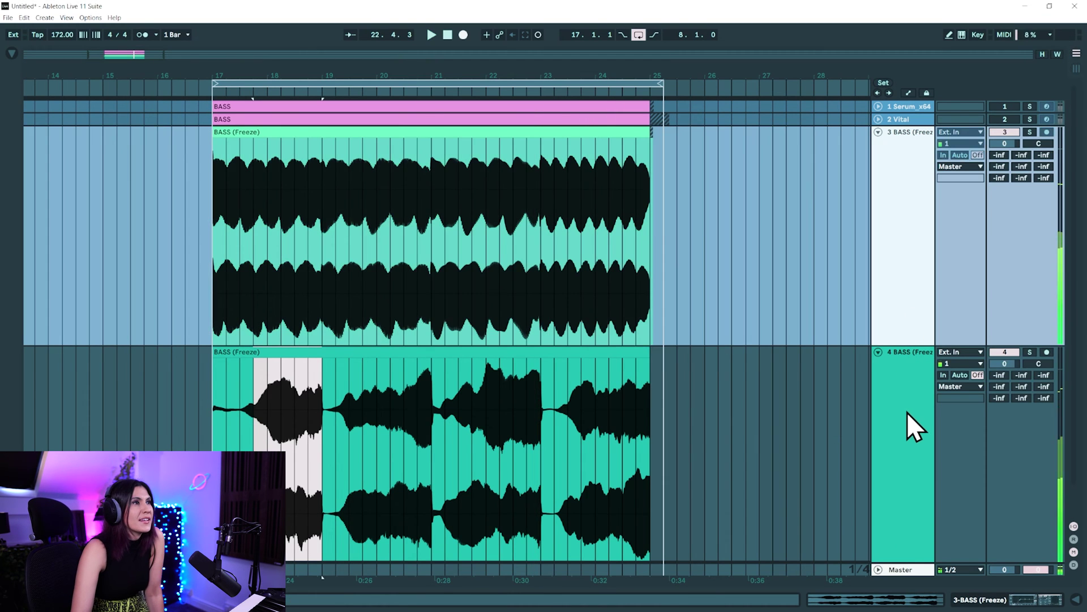
{"action": "right_click", "coordinate": [907, 412]}
{"action": "left_click", "coordinate": [947, 189]}
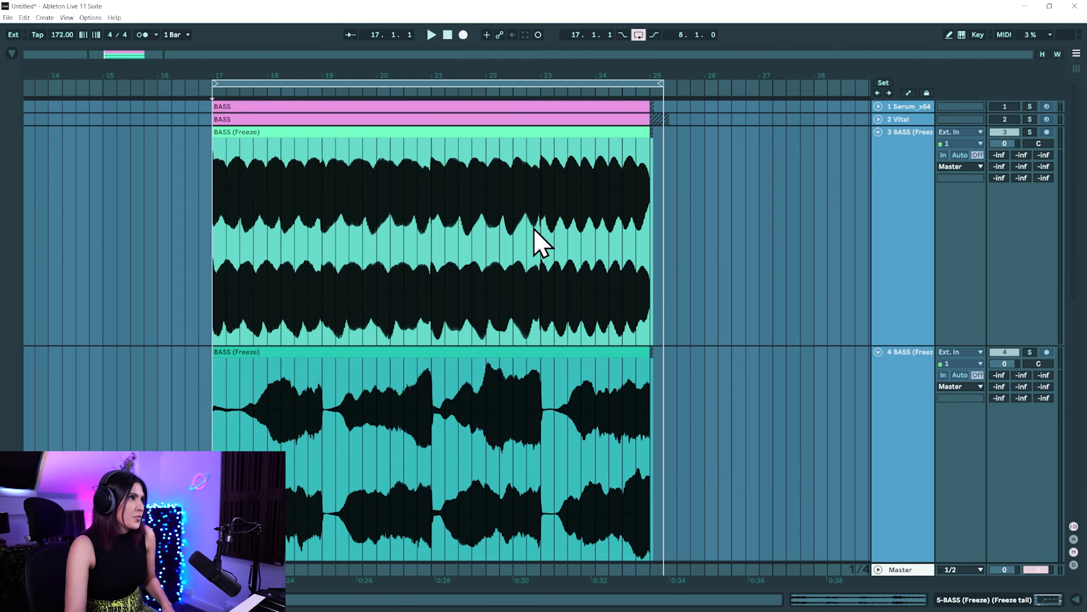
- Collapse bass tracks 3 and 4, then examine and play back the rendered bass clips on the tracks below
{"action": "left_click", "coordinate": [878, 133]}
{"action": "left_click", "coordinate": [878, 145]}
{"action": "scroll", "coordinate": [702, 245], "scroll_direction": "down", "scroll_amount": 2}
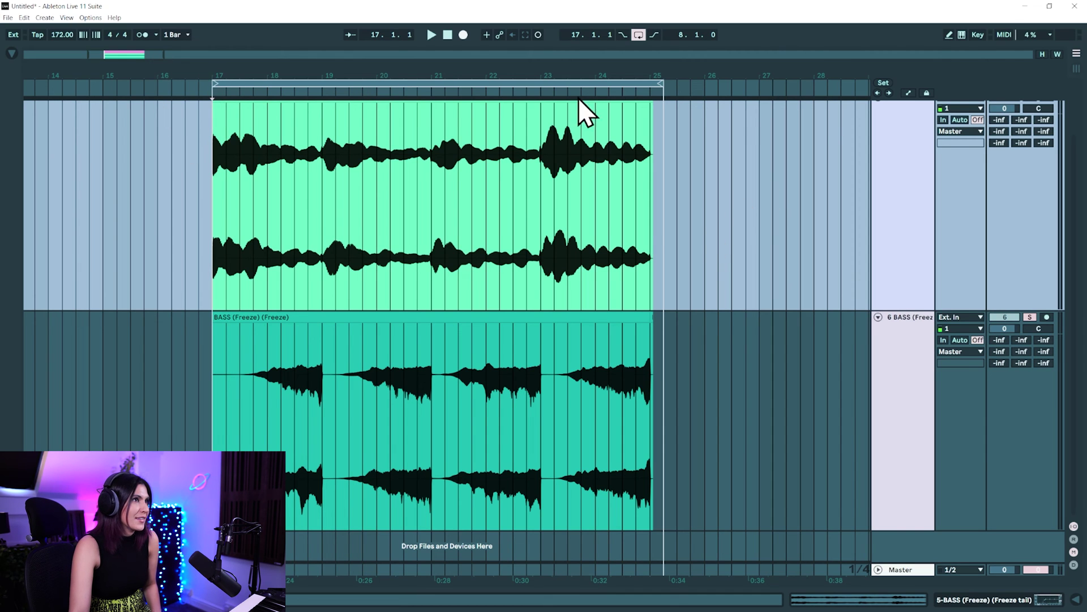
{"action": "scroll", "coordinate": [907, 192], "scroll_direction": "up", "scroll_amount": 3}
{"action": "key", "text": "space"}
{"action": "scroll", "coordinate": [666, 257], "scroll_direction": "down", "scroll_amount": 3}
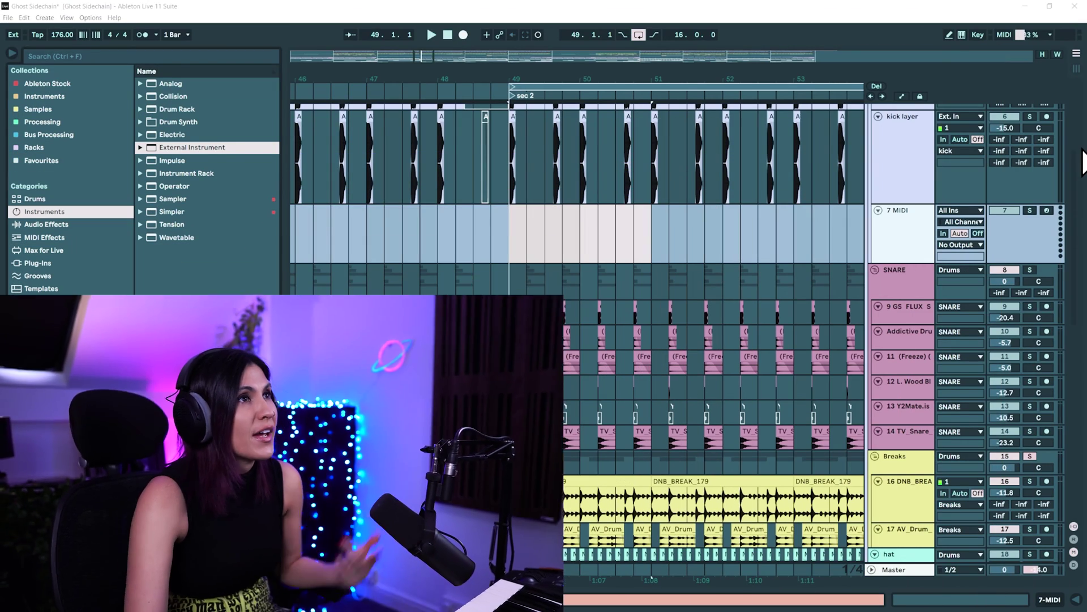
- Copy the two-bar kick trigger MIDI clip on track 7 so the copy starts at bar 53
{"action": "left_click_drag", "start_coordinate": [834, 81], "coordinate": [731, 87]}
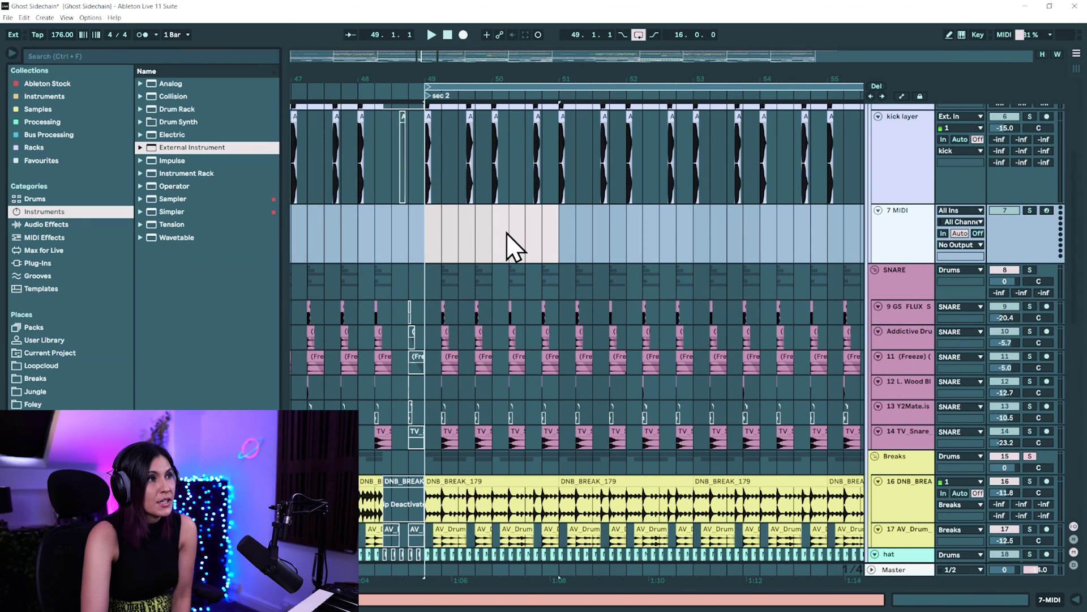
{"action": "left_click", "coordinate": [916, 465]}
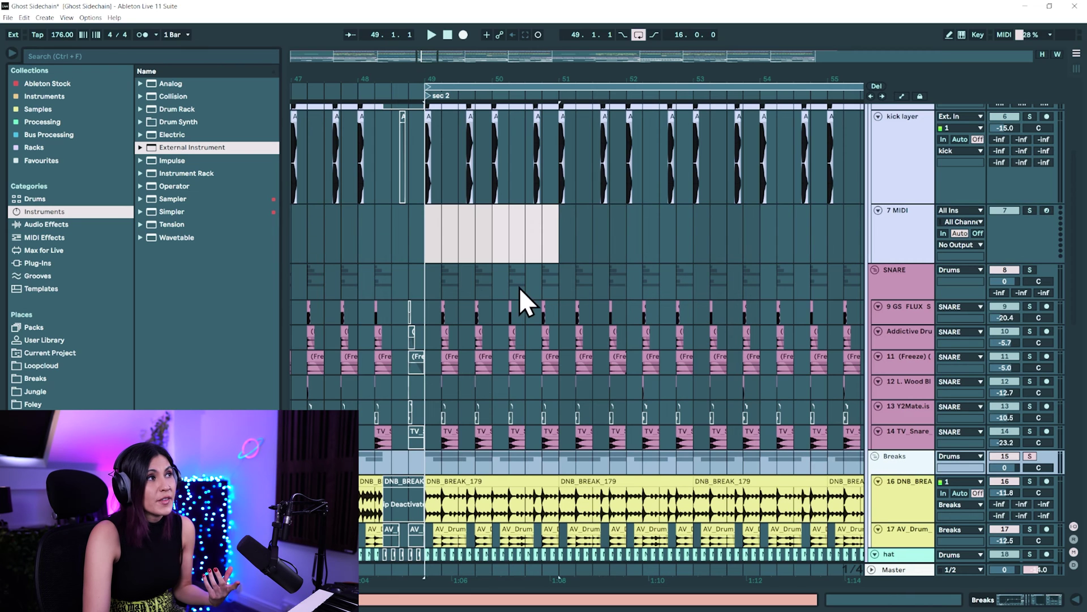
{"action": "scroll", "coordinate": [453, 244], "scroll_direction": "up", "scroll_amount": 2}
{"action": "left_click_drag", "start_coordinate": [586, 267], "coordinate": [725, 276]}
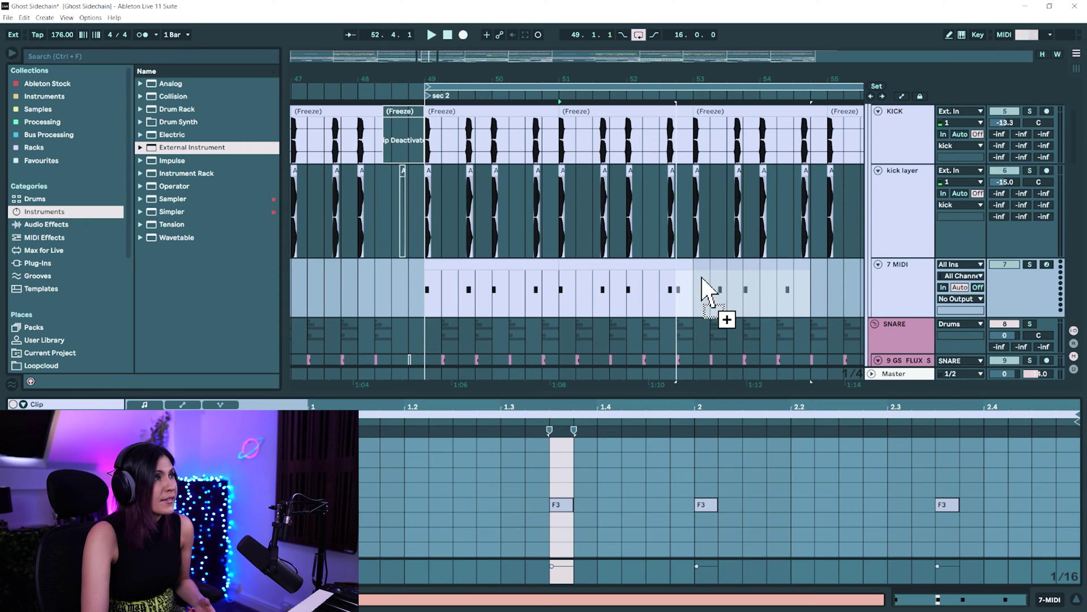
{"action": "left_click_drag", "start_coordinate": [757, 84], "coordinate": [590, 86]}
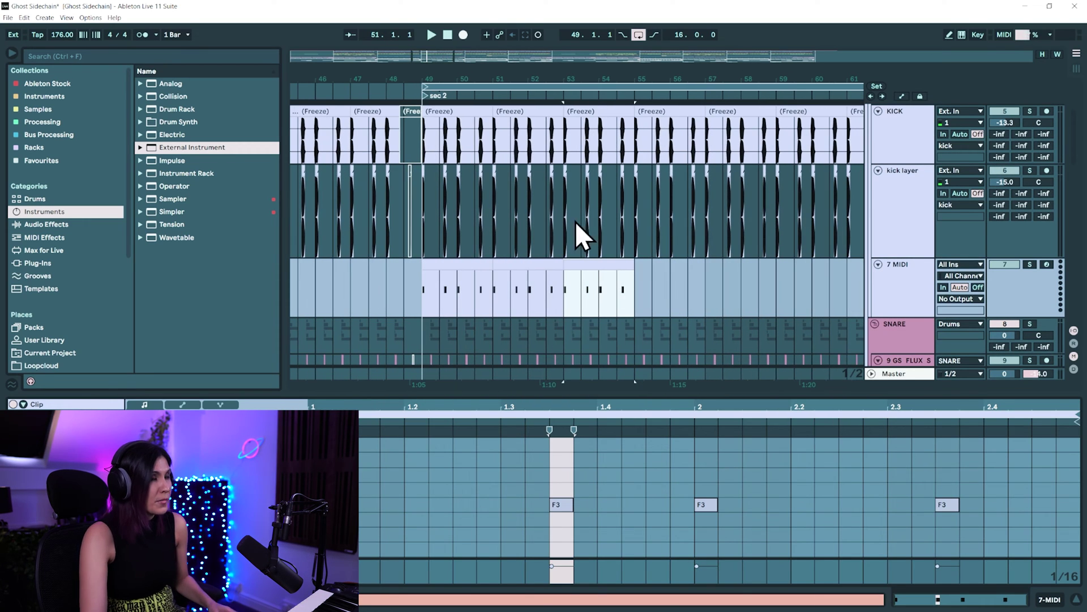
- Duplicate the kick trigger MIDI clip repeatedly until track 7 is filled to about bar 64
{"action": "left_click_drag", "start_coordinate": [690, 86], "coordinate": [558, 91]}
{"action": "key", "text": "ctrl+d"}
{"action": "key", "text": "ctrl+d"}
{"action": "key", "text": "ctrl+d"}
{"action": "key", "text": "ctrl+d"}
{"action": "key", "text": "ctrl+d"}
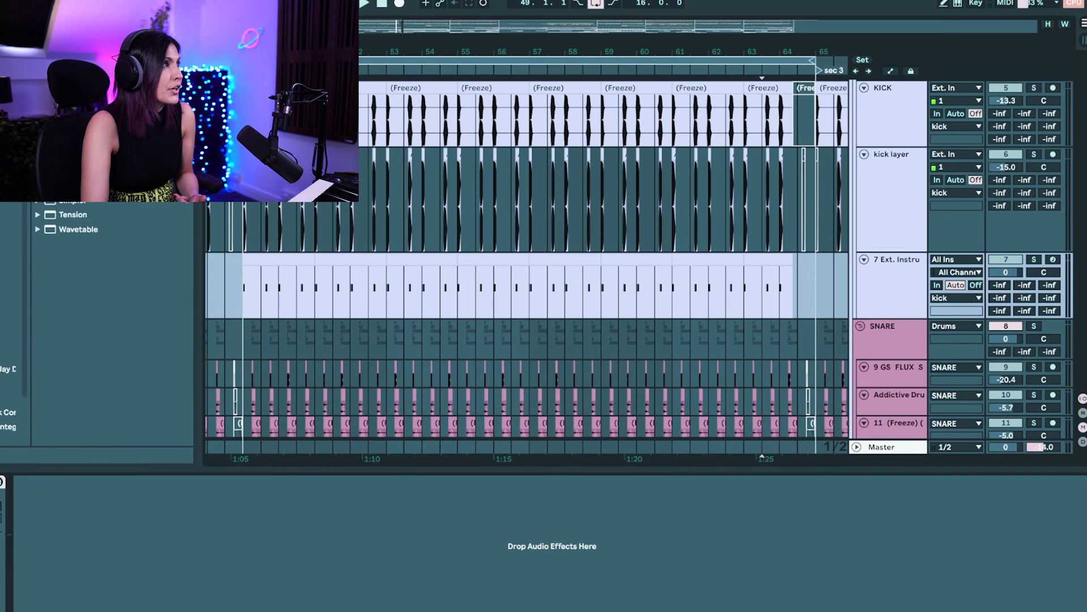
- Add the LFOTool_x64 plug-in to the Breaks group, enable its Note Retrig option and close its window
{"action": "left_click", "coordinate": [3, 208]}
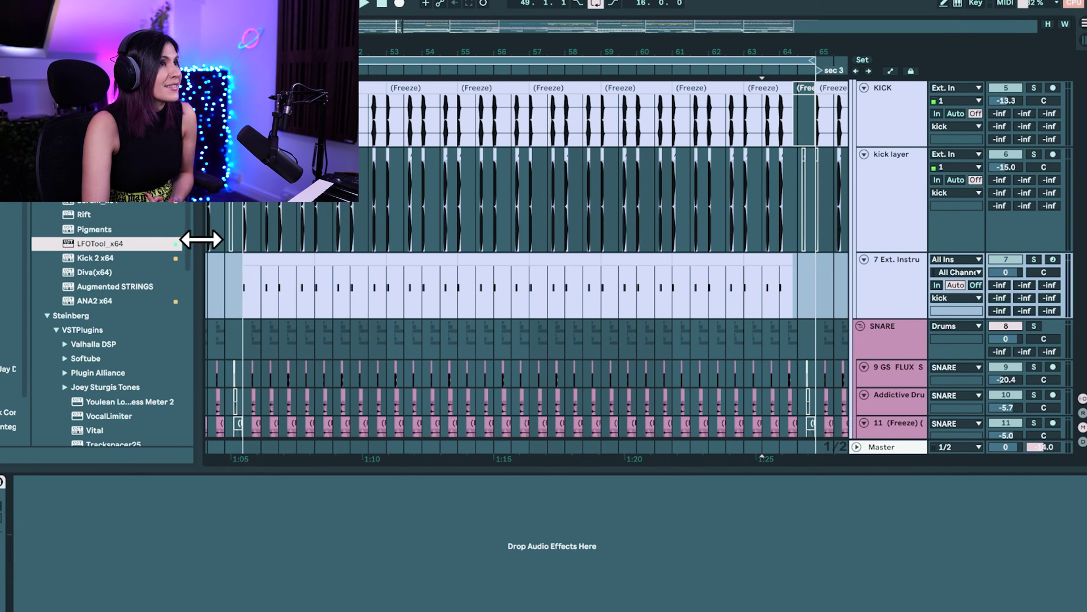
{"action": "scroll", "coordinate": [510, 255], "scroll_direction": "down", "scroll_amount": 5}
{"action": "left_click_drag", "start_coordinate": [91, 251], "coordinate": [812, 374]}
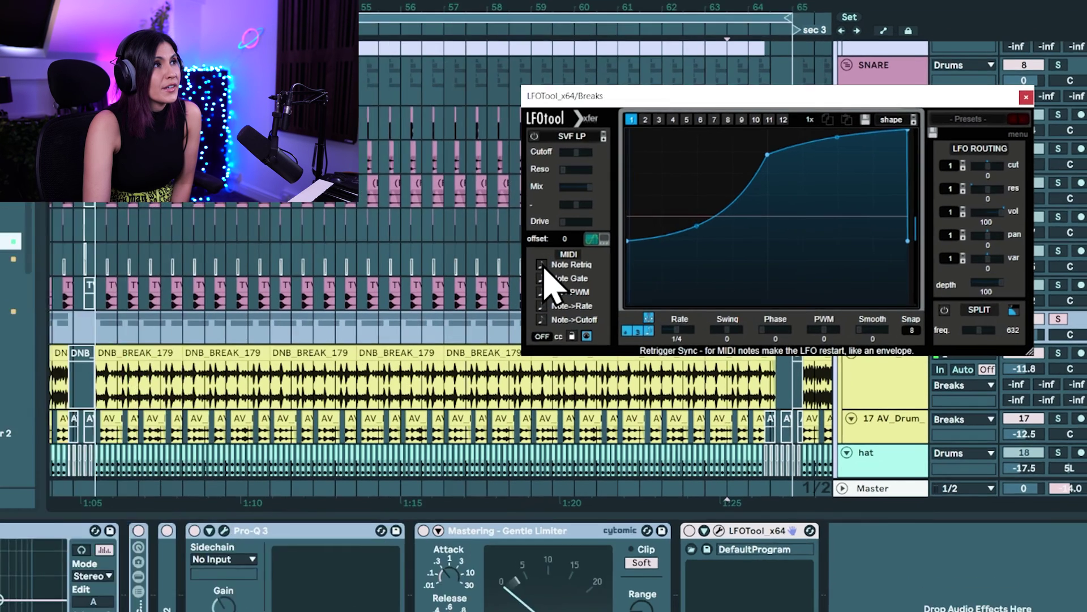
{"action": "left_click", "coordinate": [543, 266]}
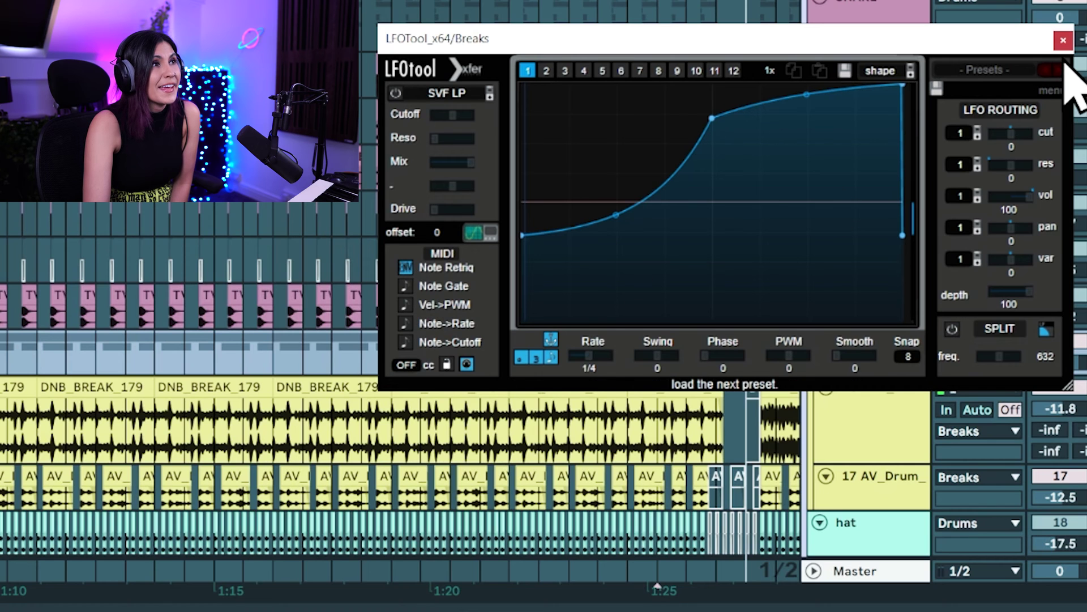
{"action": "left_click", "coordinate": [1063, 40]}
- Route the External Instrument's MIDI on track 7 to Breaks with 1-LFOTool x64 as the destination
{"action": "scroll", "coordinate": [623, 277], "scroll_direction": "up", "scroll_amount": 4}
{"action": "scroll", "coordinate": [668, 249], "scroll_direction": "up", "scroll_amount": 3}
{"action": "left_click", "coordinate": [838, 227]}
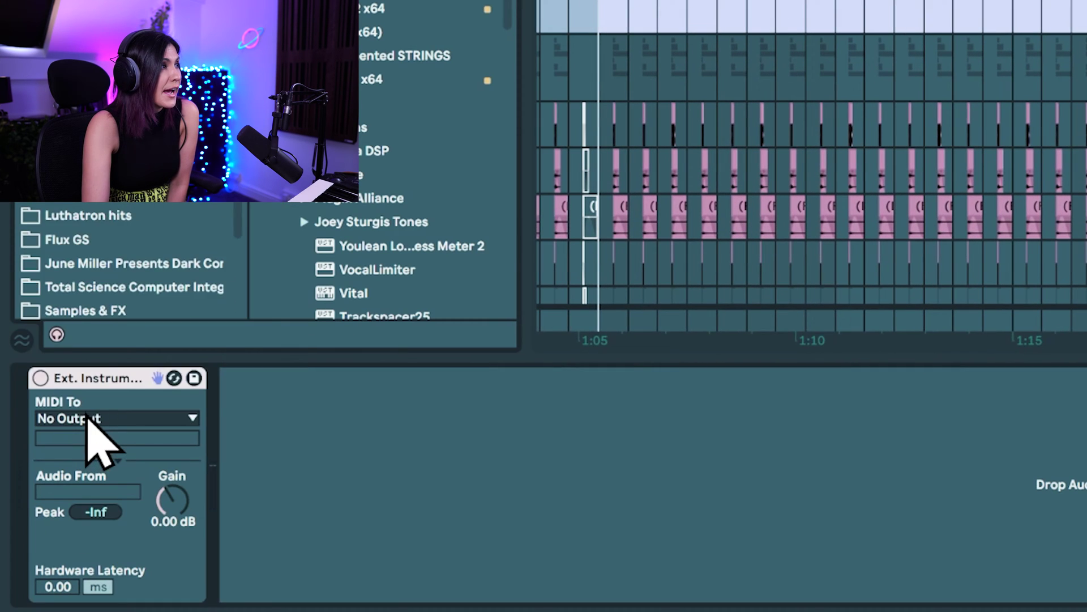
{"action": "left_click", "coordinate": [90, 419]}
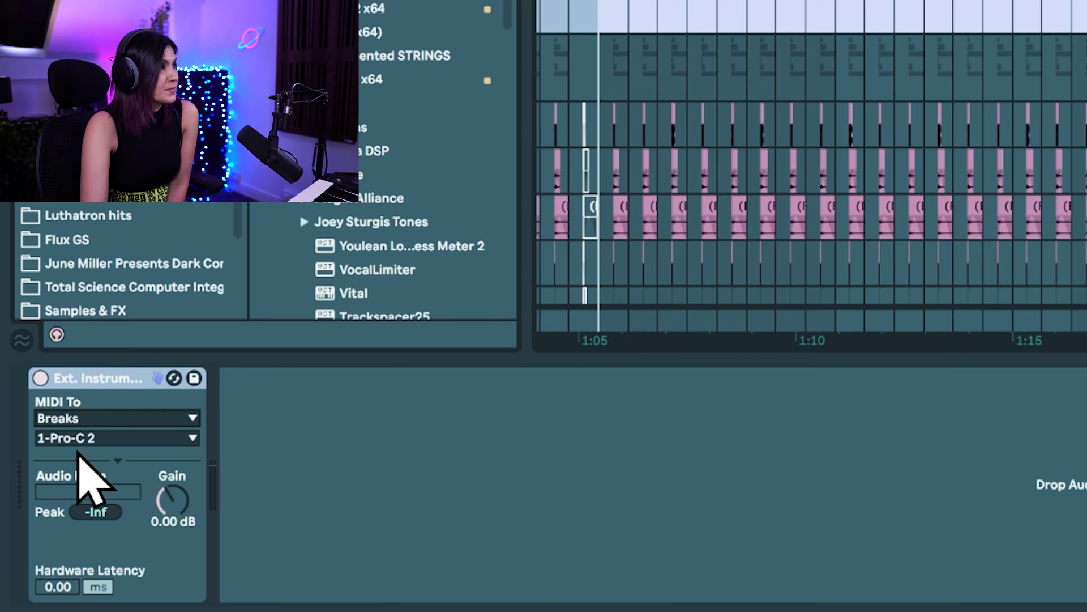
{"action": "left_click", "coordinate": [63, 441]}
{"action": "left_click", "coordinate": [111, 512]}
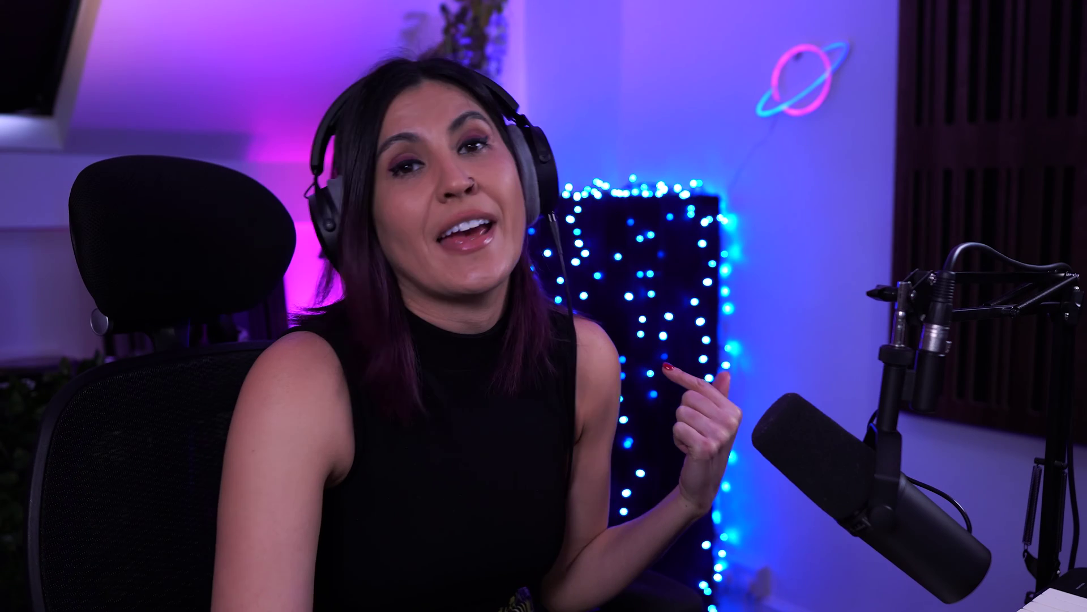
- Select the Breaks group and open the LFOTool window in its device chain
{"action": "scroll", "coordinate": [719, 326], "scroll_direction": "down", "scroll_amount": 4}
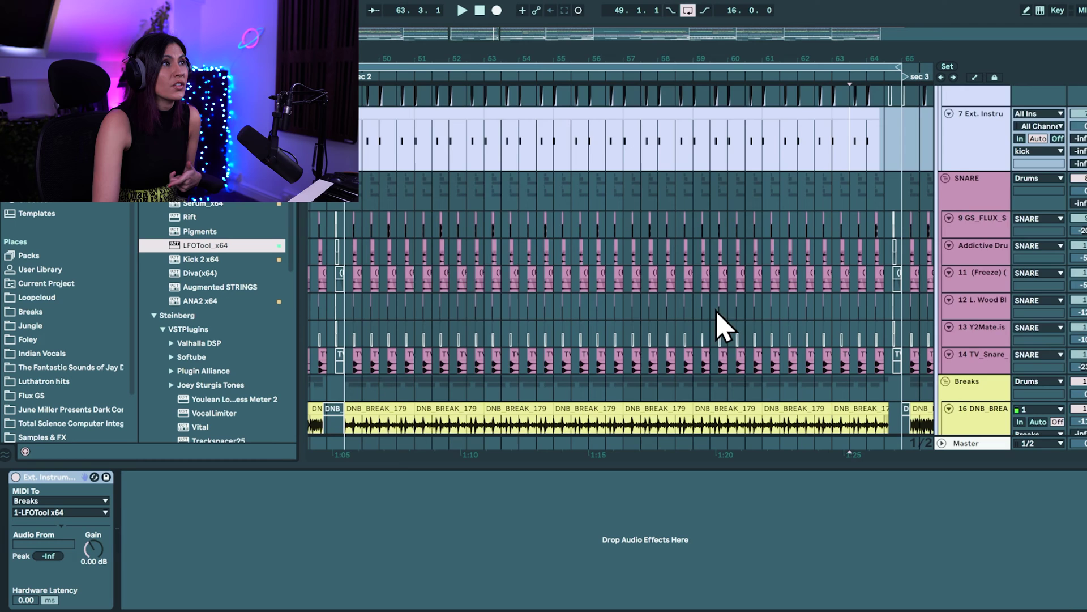
{"action": "scroll", "coordinate": [719, 325], "scroll_direction": "down", "scroll_amount": 5}
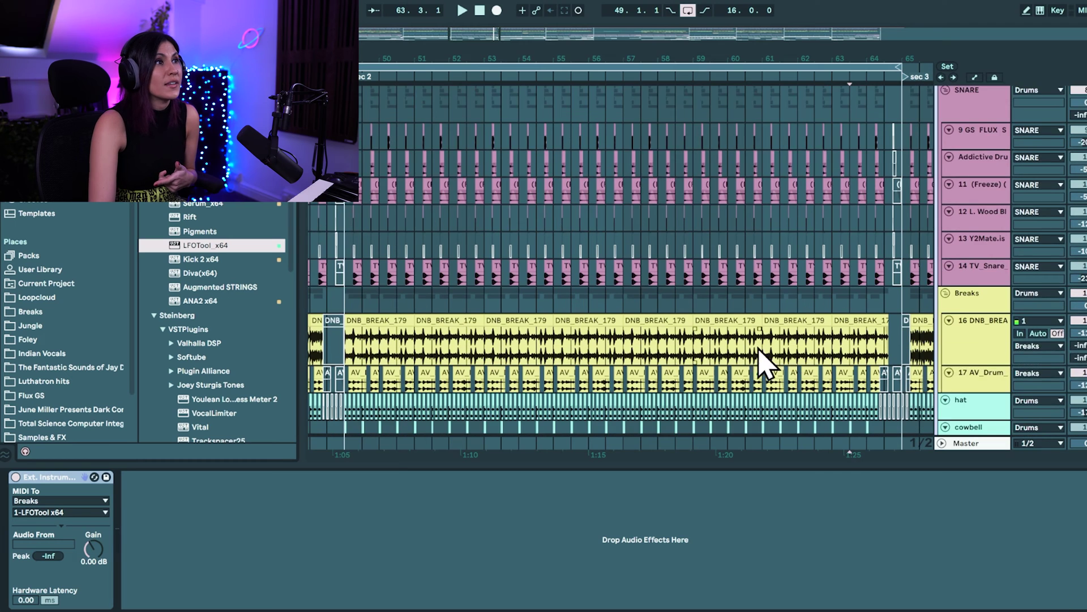
{"action": "left_click", "coordinate": [975, 191]}
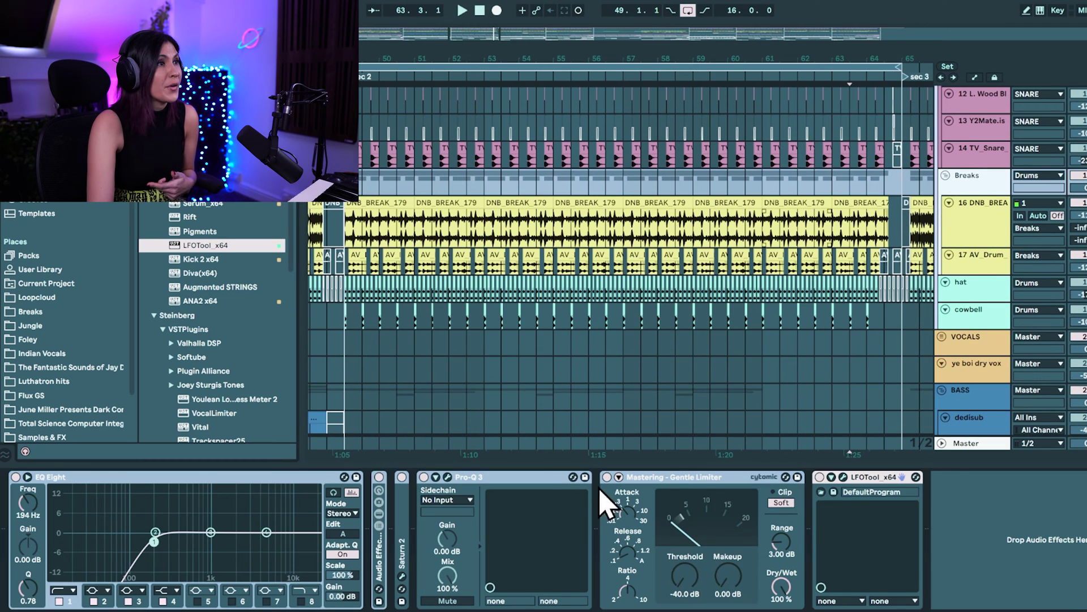
{"action": "left_click", "coordinate": [844, 478]}
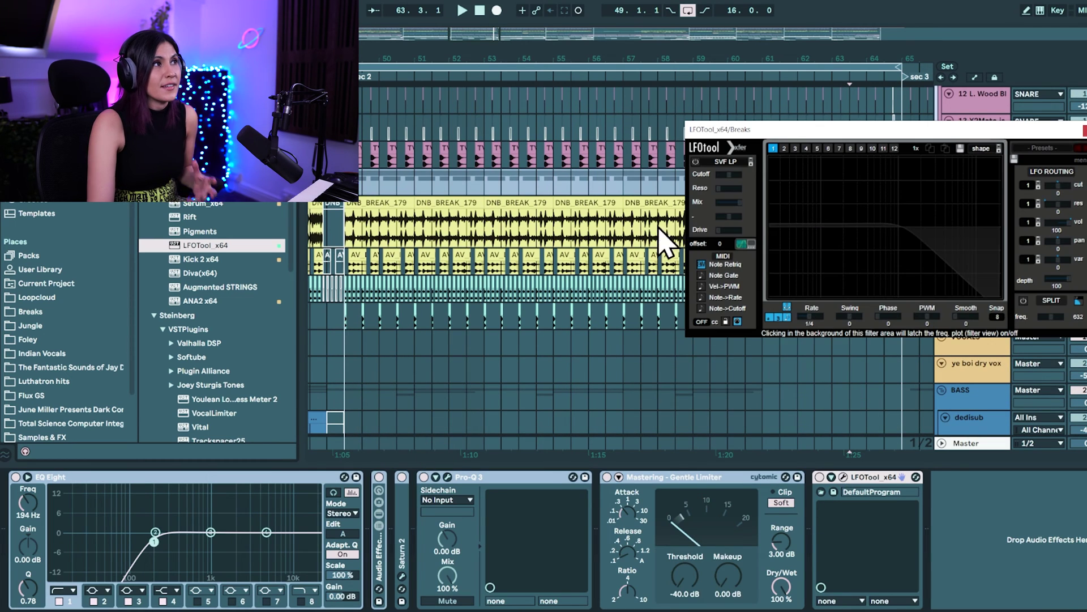
{"action": "scroll", "coordinate": [667, 243], "scroll_direction": "up", "scroll_amount": 3}
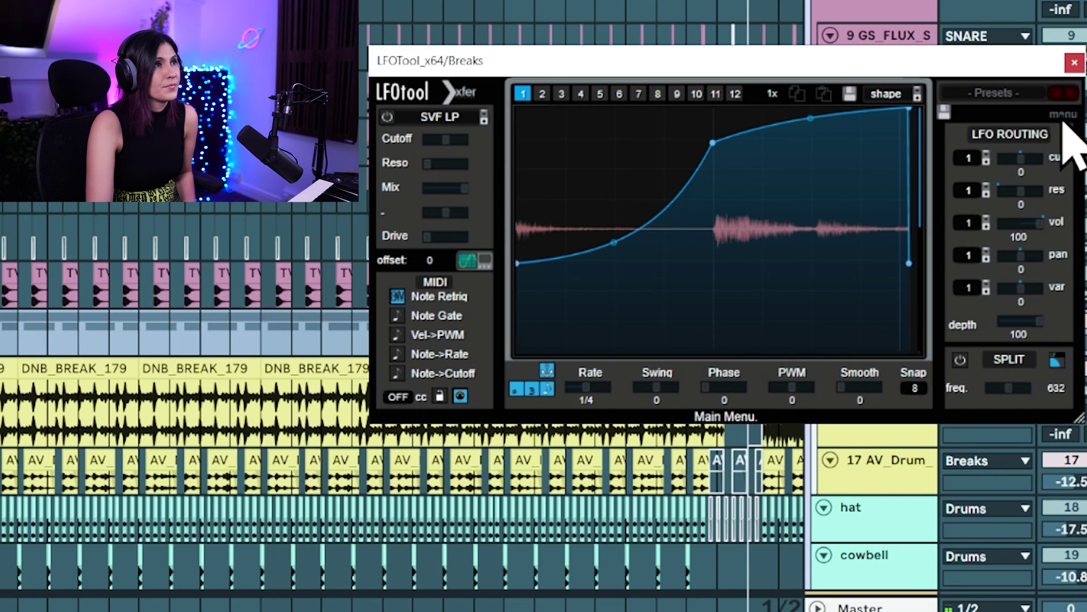
- Load the Sidechain-3 preset in LFOTool and enable Note Retrig
{"action": "left_click", "coordinate": [1019, 95]}
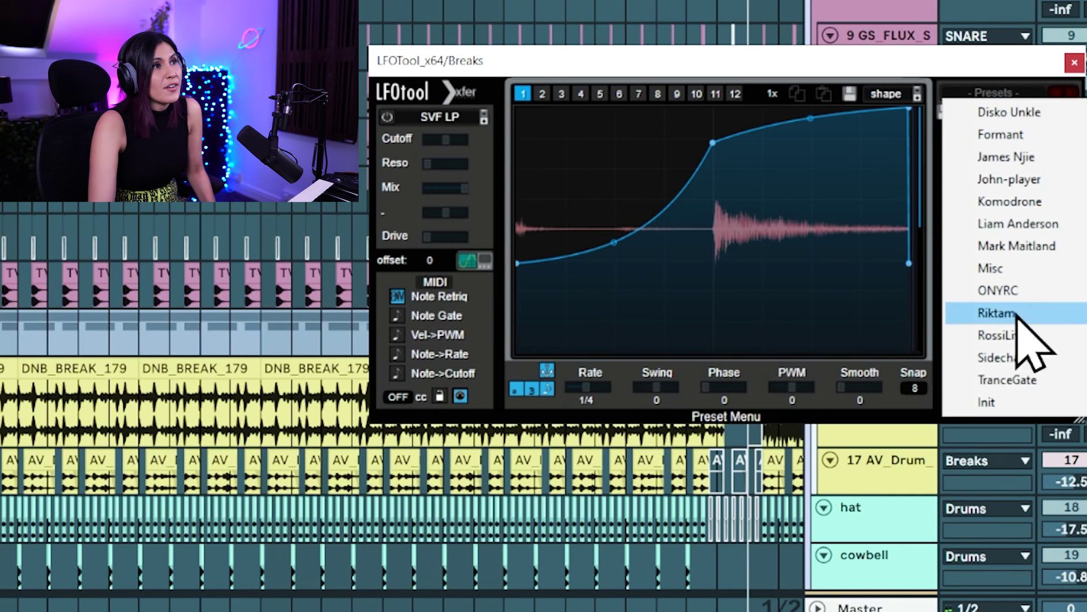
{"action": "mouse_move", "coordinate": [1038, 354]}
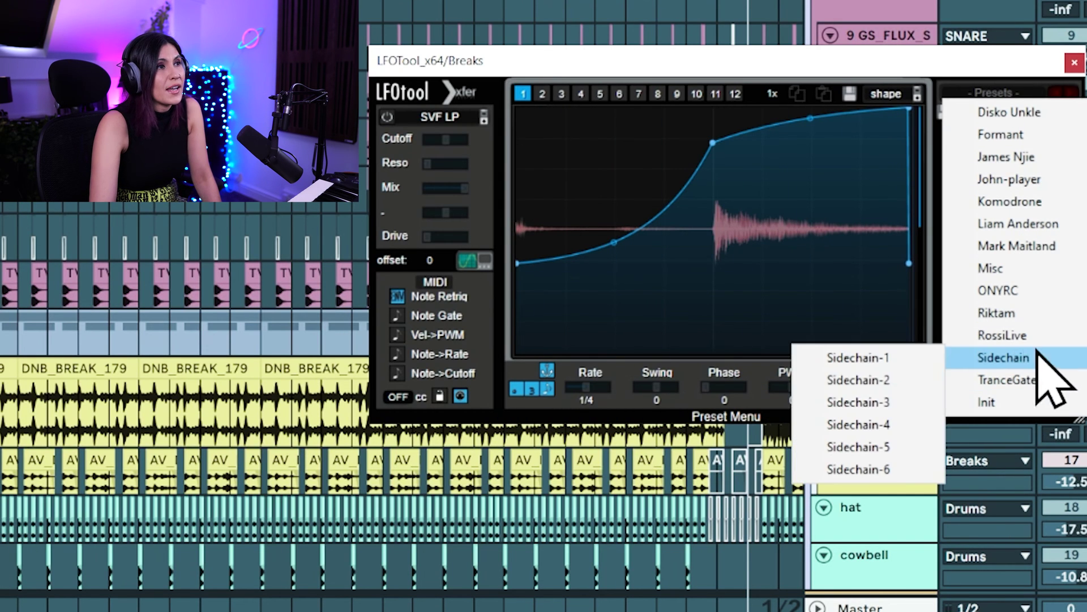
{"action": "left_click", "coordinate": [909, 401]}
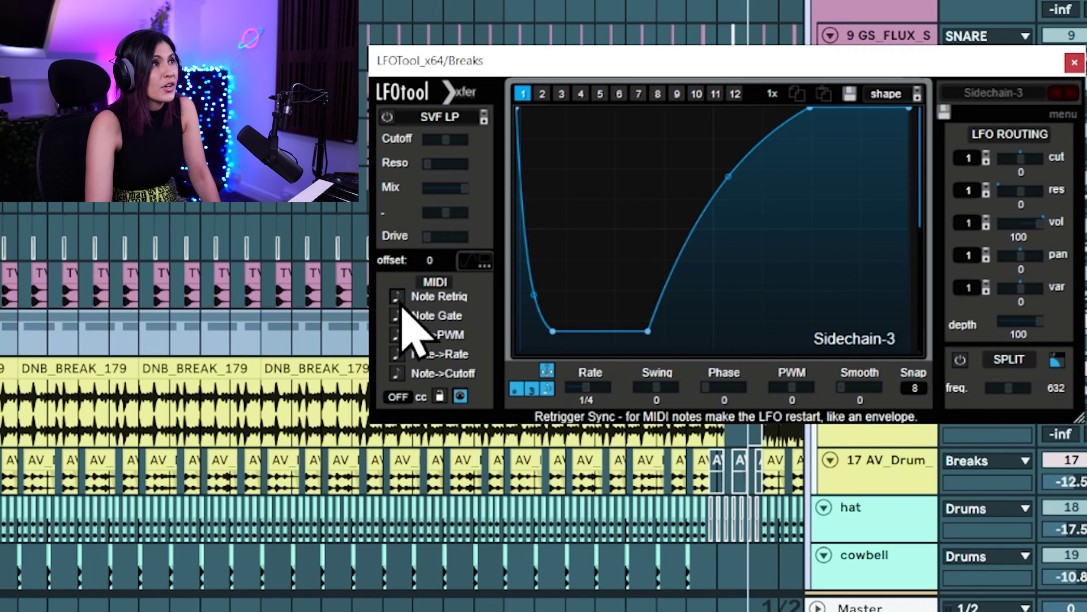
{"action": "left_click", "coordinate": [397, 296]}
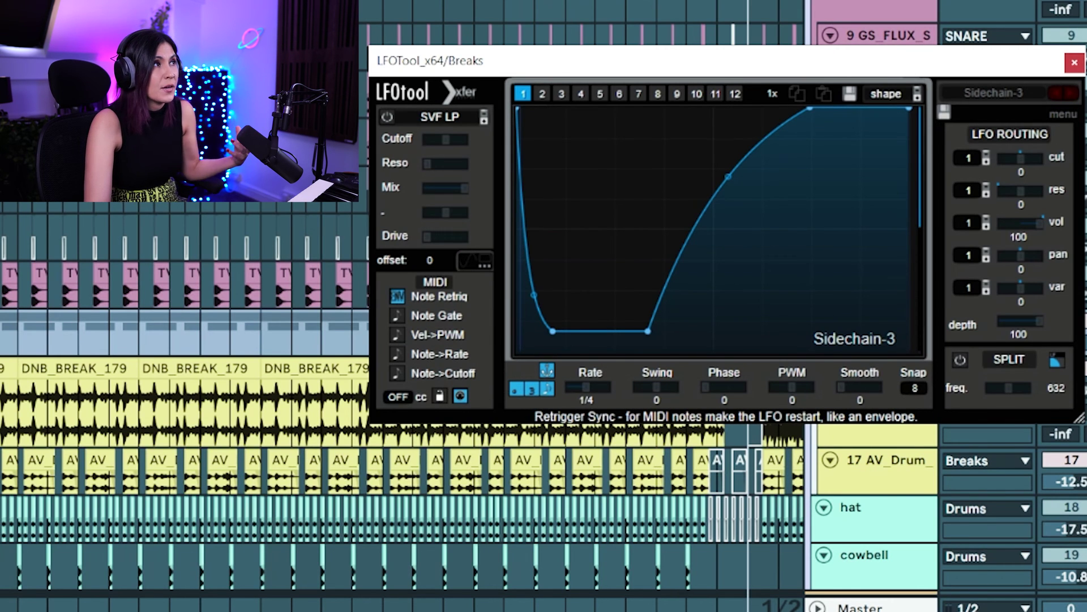
- Play the section with the other drum tracks audible to audition the LFOTool ducking on the breaks
{"action": "left_click", "coordinate": [63, 147]}
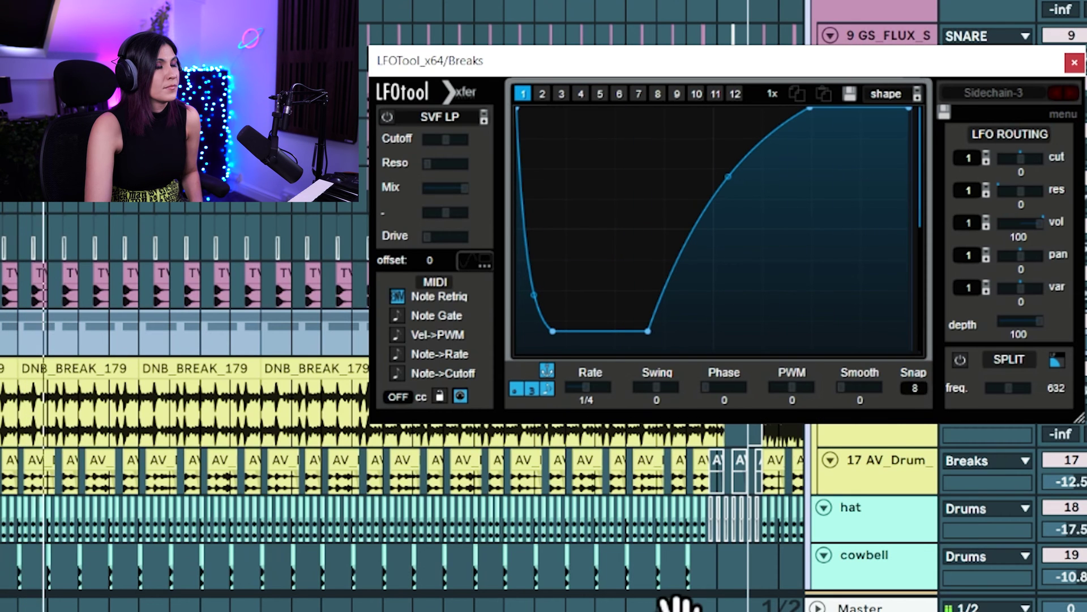
{"action": "left_click", "coordinate": [1086, 318]}
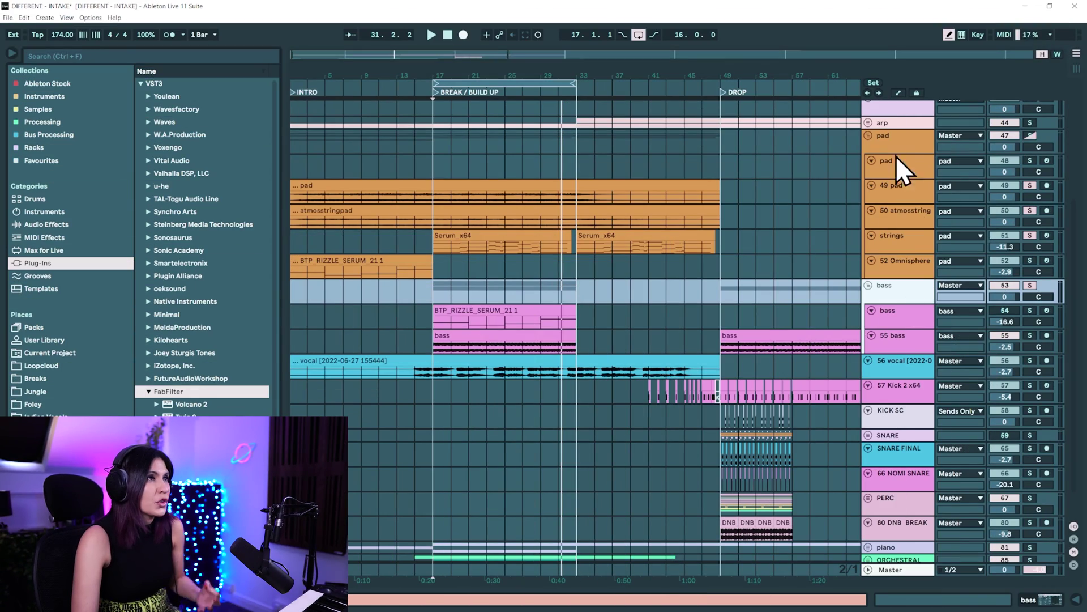
- Solo the pad and bass groups and play the BREAK / BUILD UP section
{"action": "left_click", "coordinate": [894, 140]}
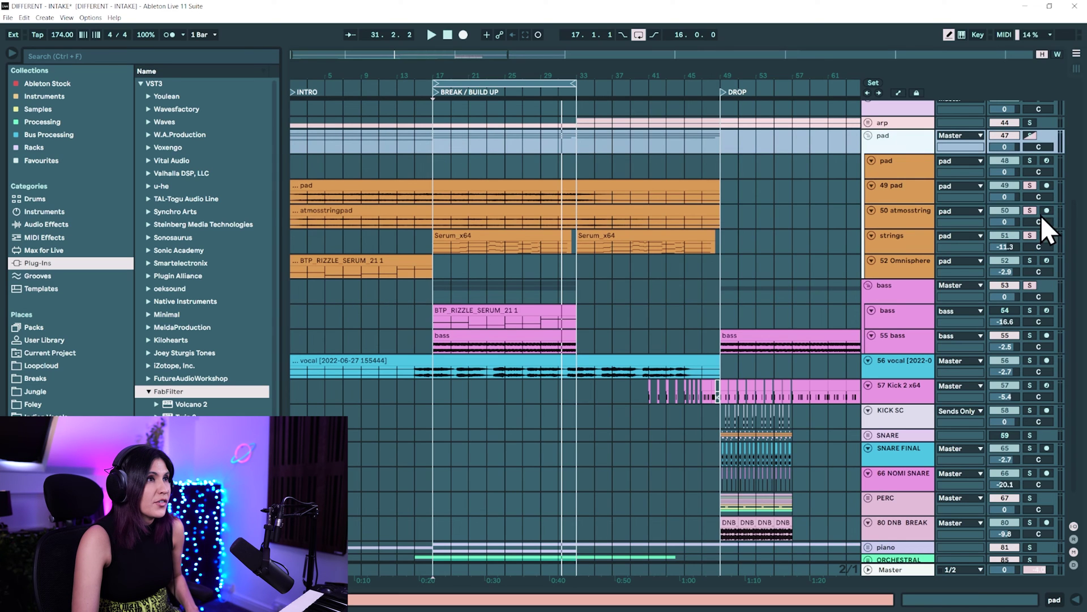
{"action": "left_click", "coordinate": [1031, 286]}
{"action": "left_click", "coordinate": [1030, 285]}
{"action": "key", "text": "space"}
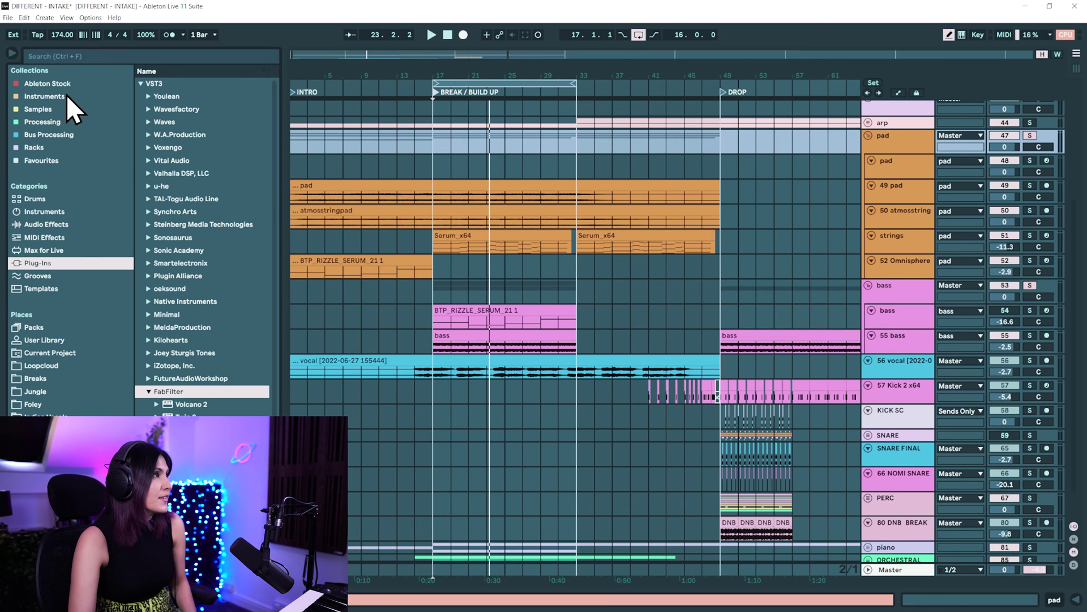
- Add Pro-Q 3 to the pad group and cut a bell band to about -4.59 dB near 738 Hz
{"action": "left_click", "coordinate": [51, 57]}
{"action": "type", "text": "pro-"}
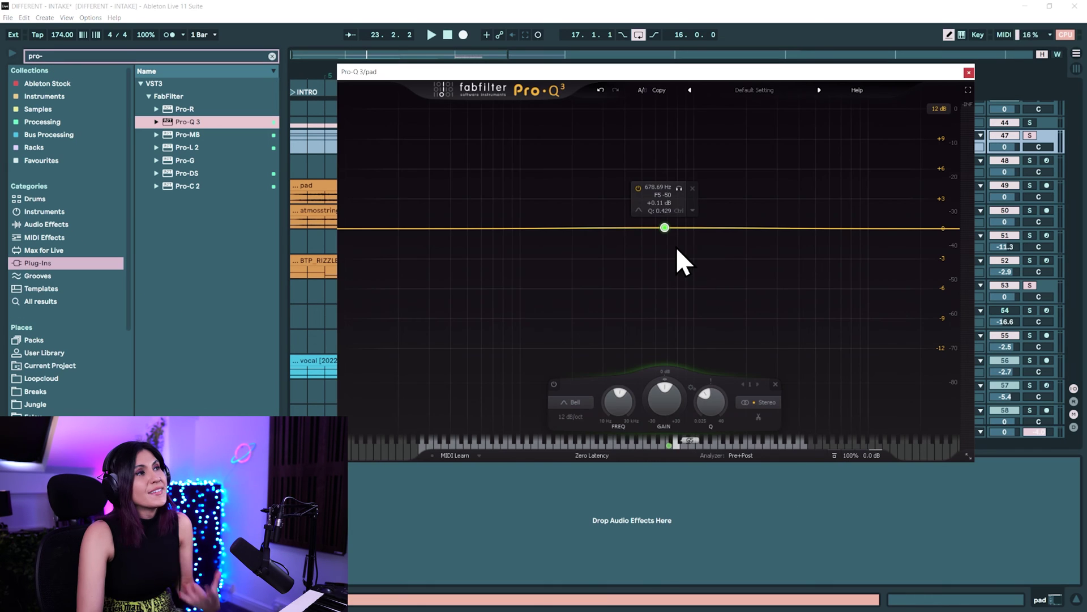
{"action": "left_click_drag", "start_coordinate": [666, 226], "coordinate": [672, 274]}
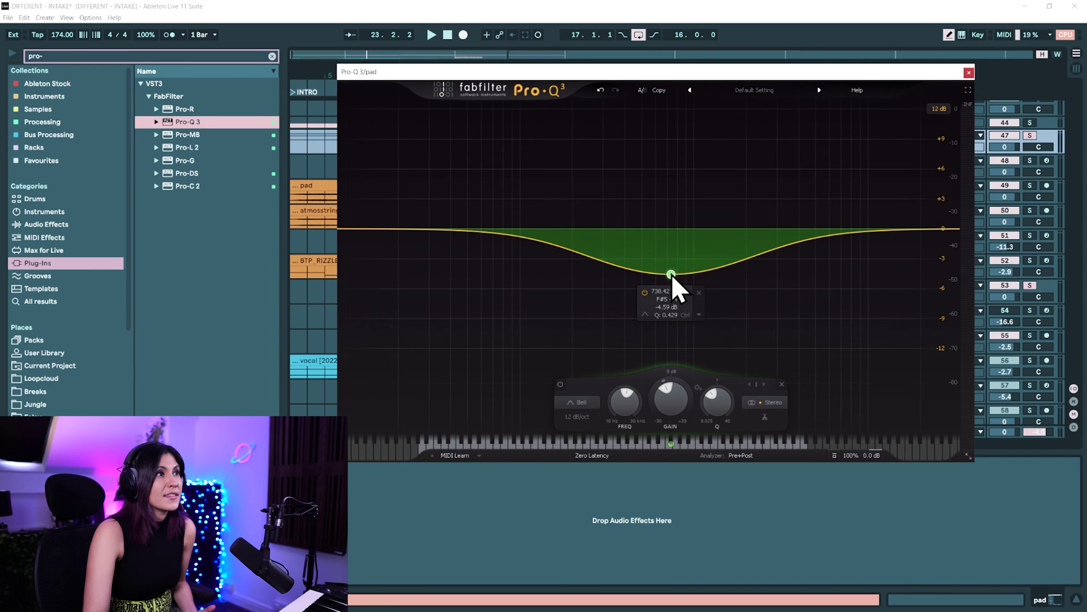
- Widen the pad EQ's bell to Q 0.255, and add a low cut plus a steeper high shelf cut at the outer ends
{"action": "scroll", "coordinate": [717, 400], "scroll_direction": "down", "scroll_amount": 3}
{"action": "left_click_drag", "start_coordinate": [365, 232], "coordinate": [518, 227]}
{"action": "left_click_drag", "start_coordinate": [928, 237], "coordinate": [863, 248]}
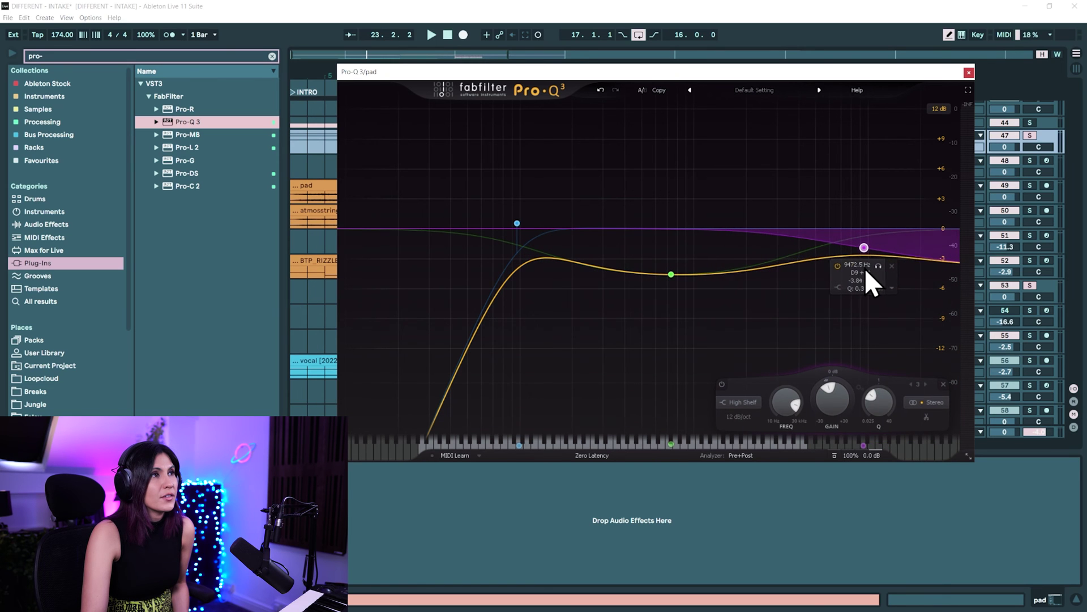
{"action": "scroll", "coordinate": [861, 247], "scroll_direction": "up", "scroll_amount": 2}
{"action": "left_click_drag", "start_coordinate": [861, 247], "coordinate": [844, 254]}
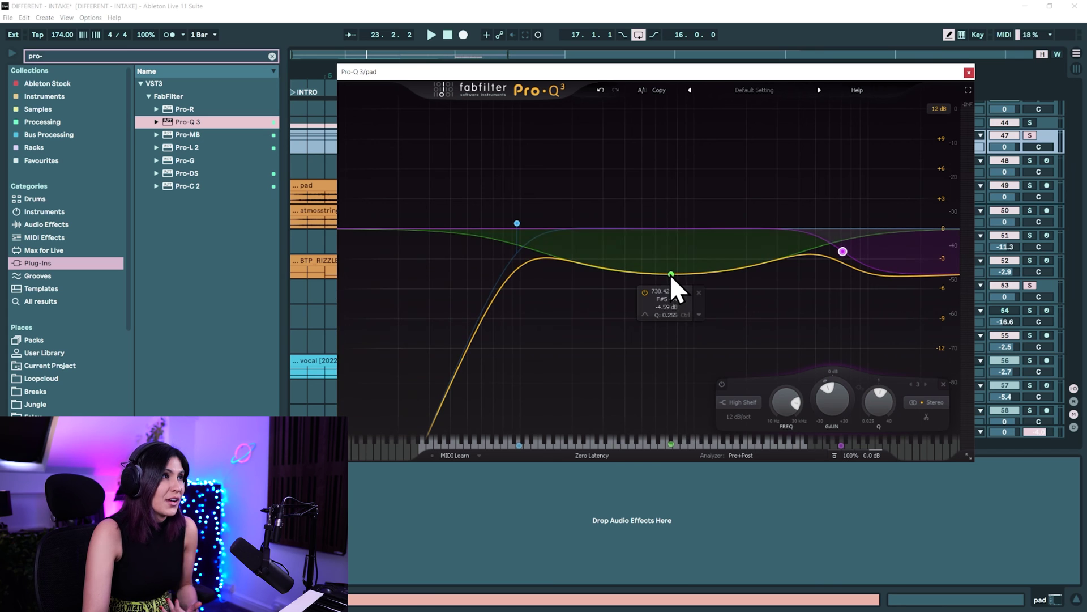
- Make the bell band dynamic and set Pro-Q 3's sidechain input to BREAKS
{"action": "right_click", "coordinate": [670, 274]}
{"action": "left_click", "coordinate": [709, 303]}
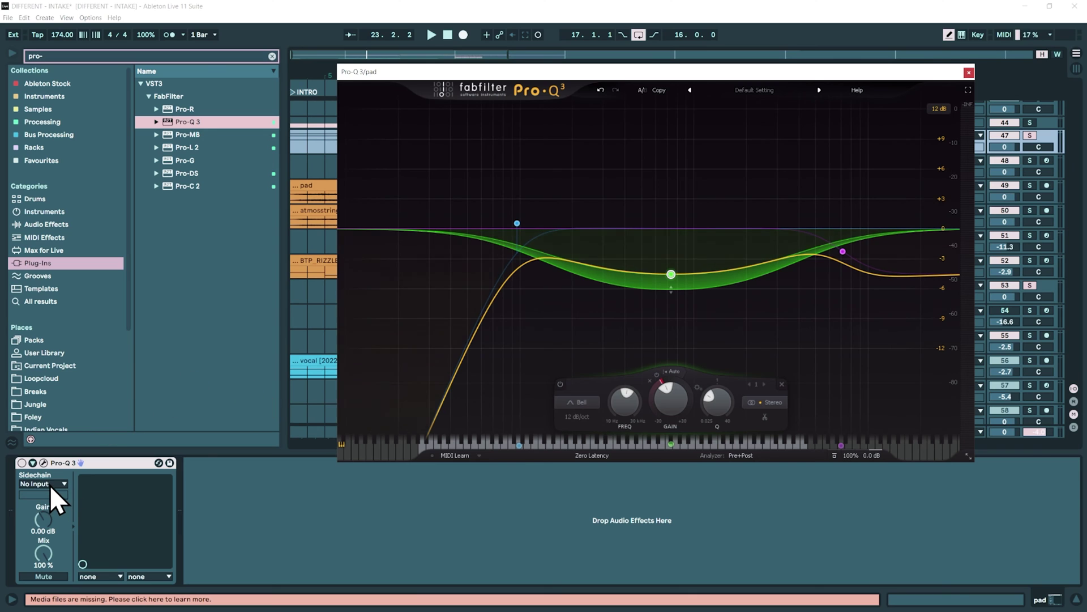
{"action": "left_click", "coordinate": [50, 485]}
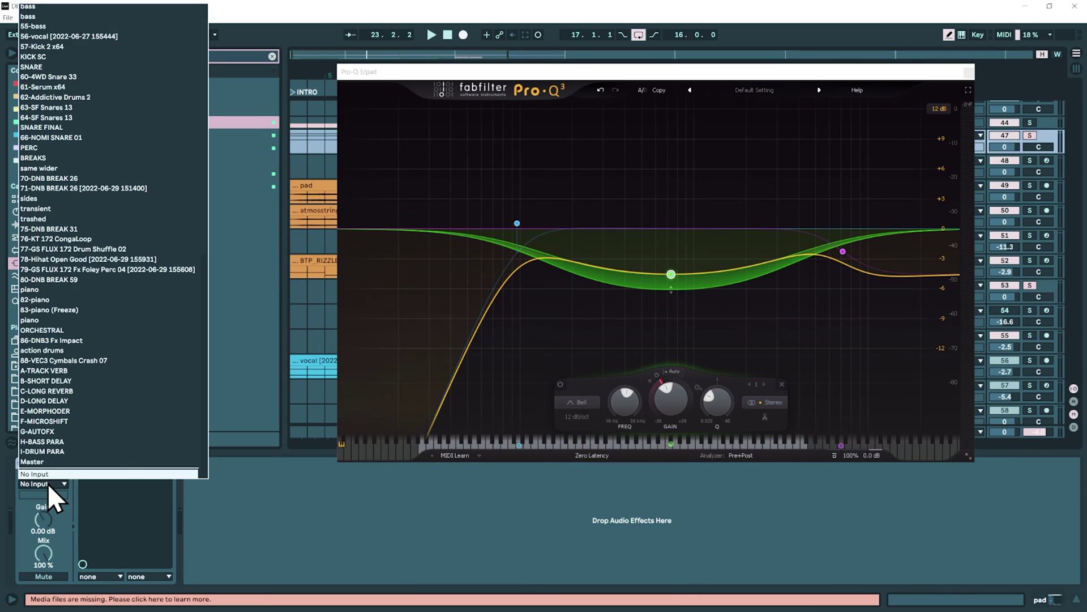
{"action": "scroll", "coordinate": [85, 173], "scroll_direction": "up", "scroll_amount": 13}
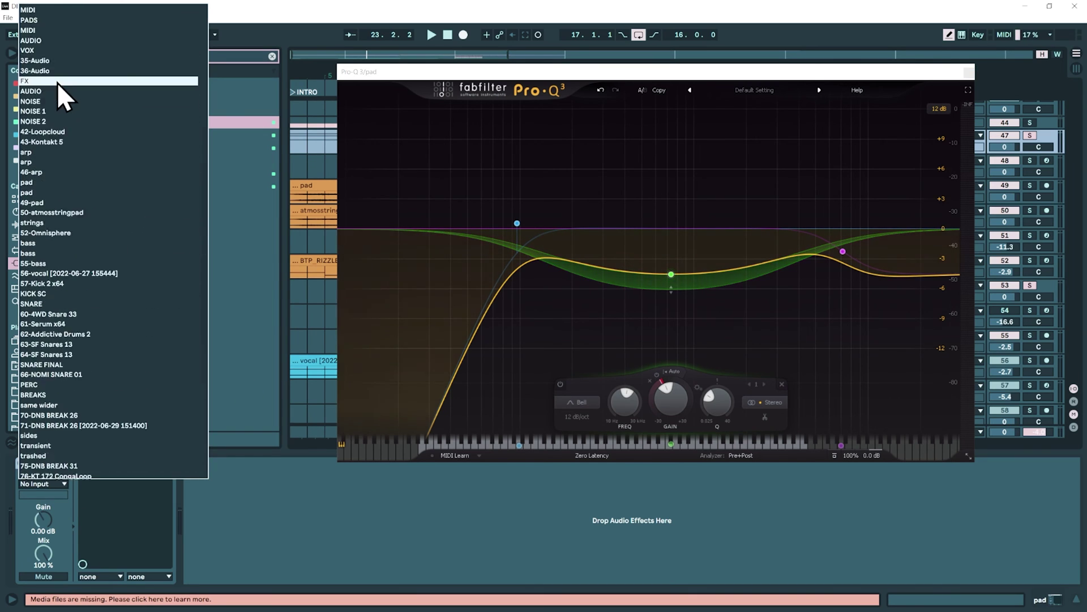
{"action": "left_click", "coordinate": [66, 394]}
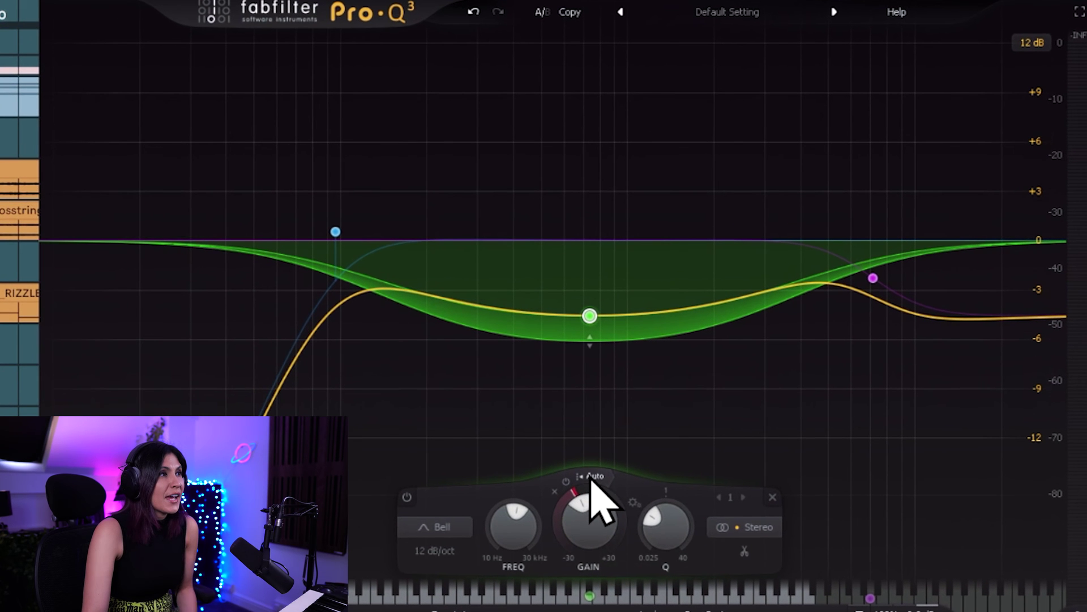
- With playback running, set the bell's manual threshold to about -12.8 dB and its static gain to about -2.13 dB near 728 Hz
{"action": "left_click", "coordinate": [592, 477]}
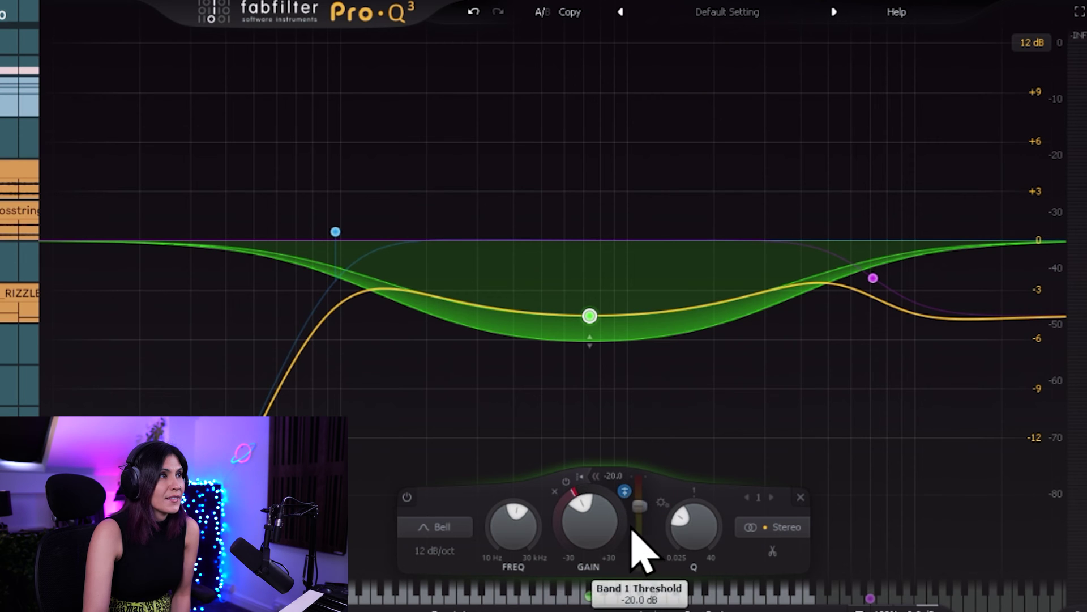
{"action": "mouse_move", "coordinate": [829, 243]}
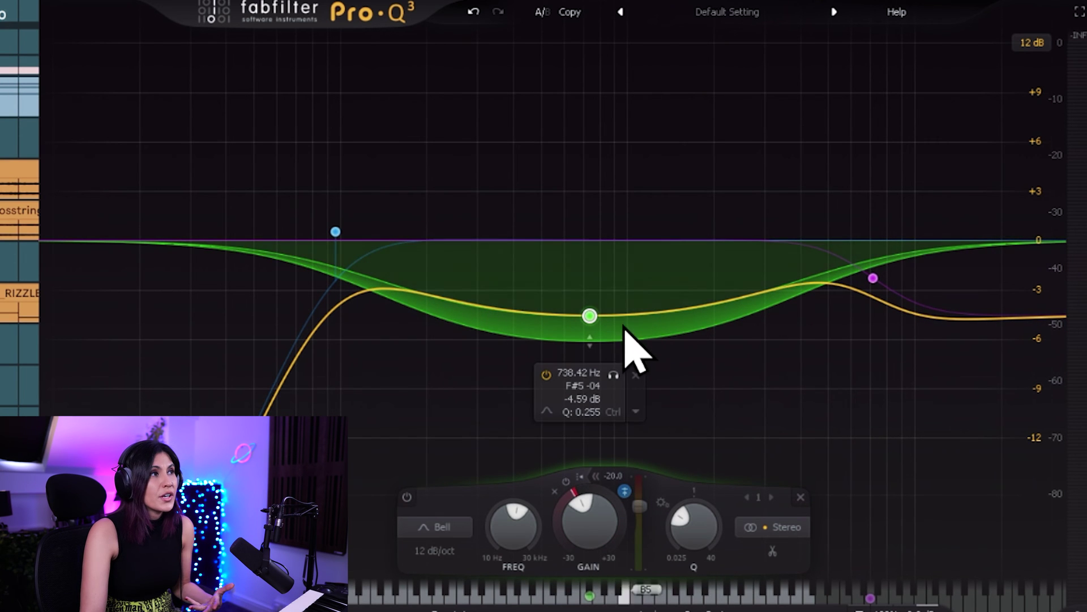
{"action": "left_click_drag", "start_coordinate": [590, 342], "coordinate": [591, 305]}
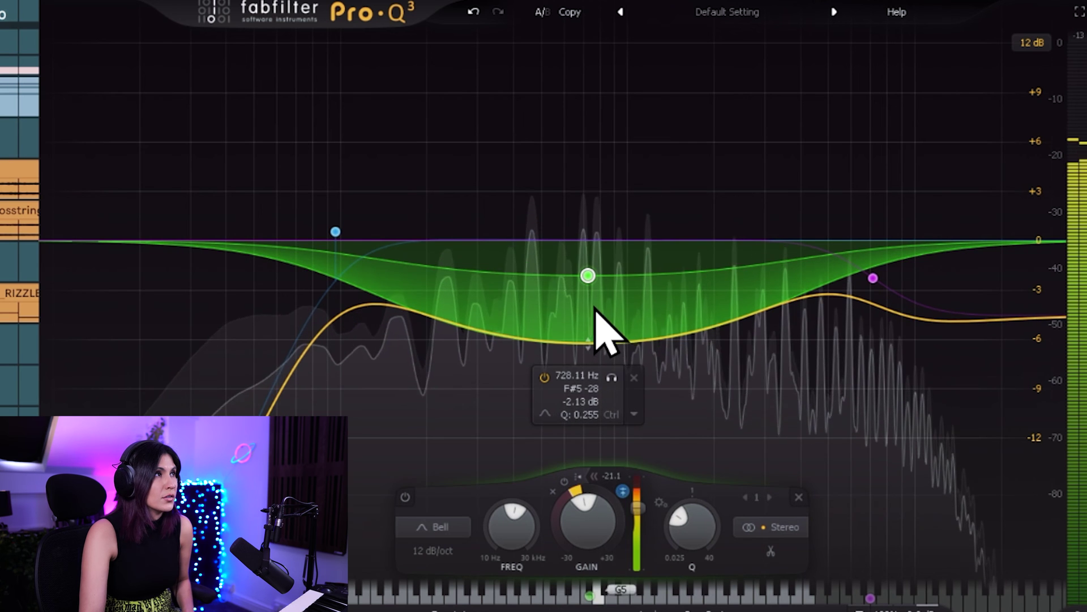
{"action": "left_click_drag", "start_coordinate": [643, 505], "coordinate": [641, 489]}
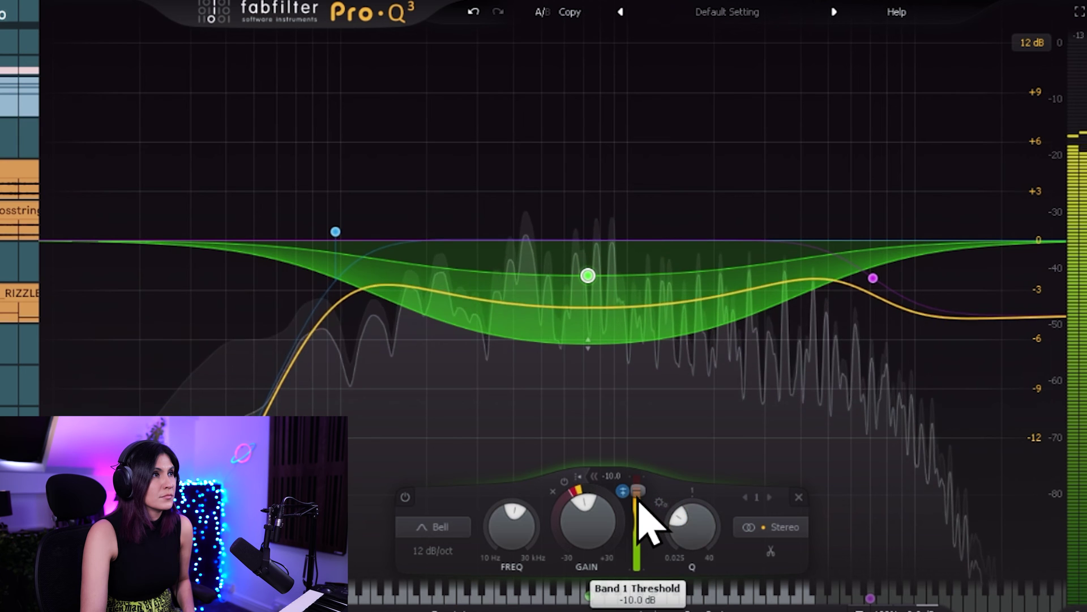
{"action": "left_click_drag", "start_coordinate": [641, 500], "coordinate": [642, 505]}
{"action": "mouse_move", "coordinate": [888, 346]}
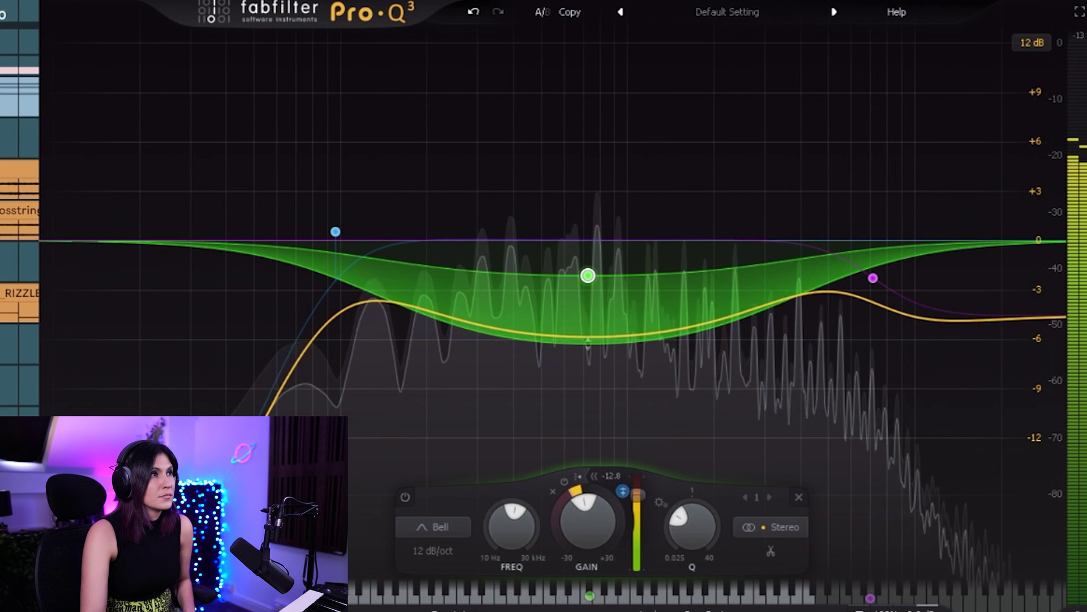
{"action": "key", "text": "space"}
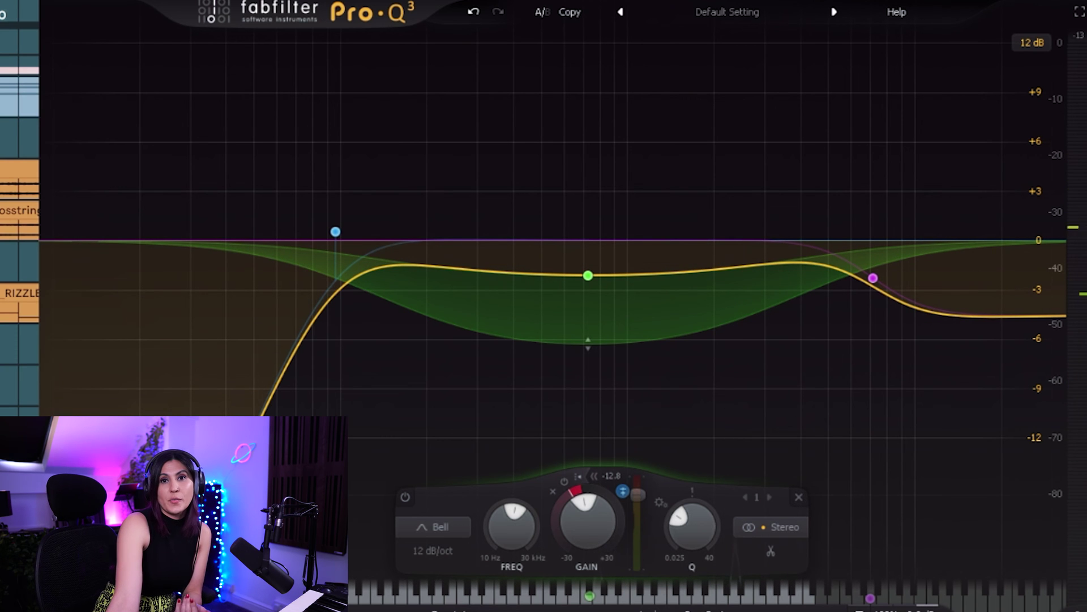
- Set the dynamic bell's stereo placement to Mid and play the section
{"action": "mouse_move", "coordinate": [599, 357]}
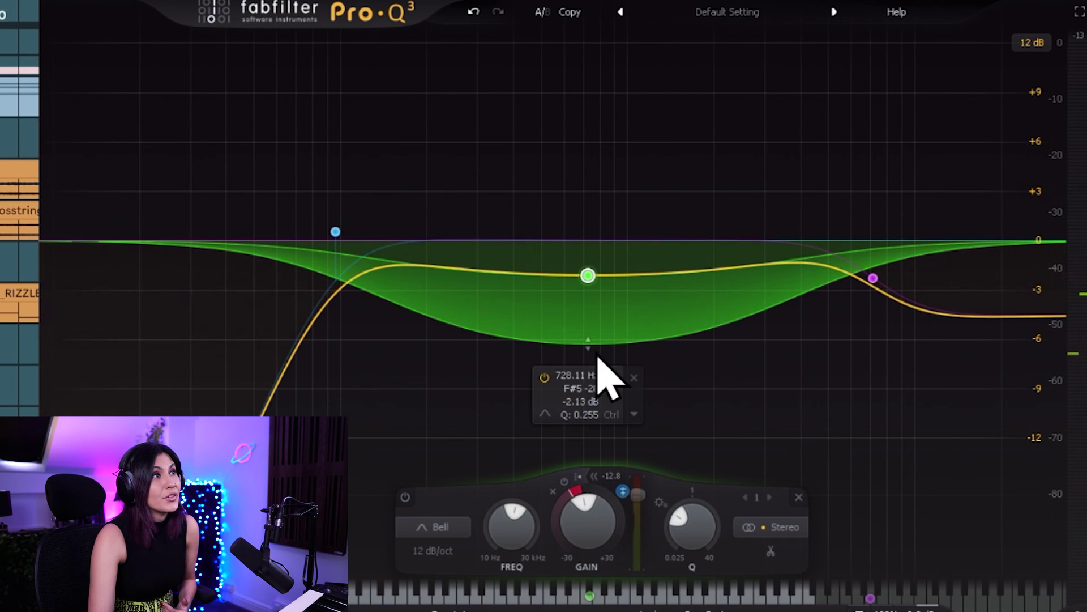
{"action": "right_click", "coordinate": [589, 282]}
{"action": "mouse_move", "coordinate": [696, 414]}
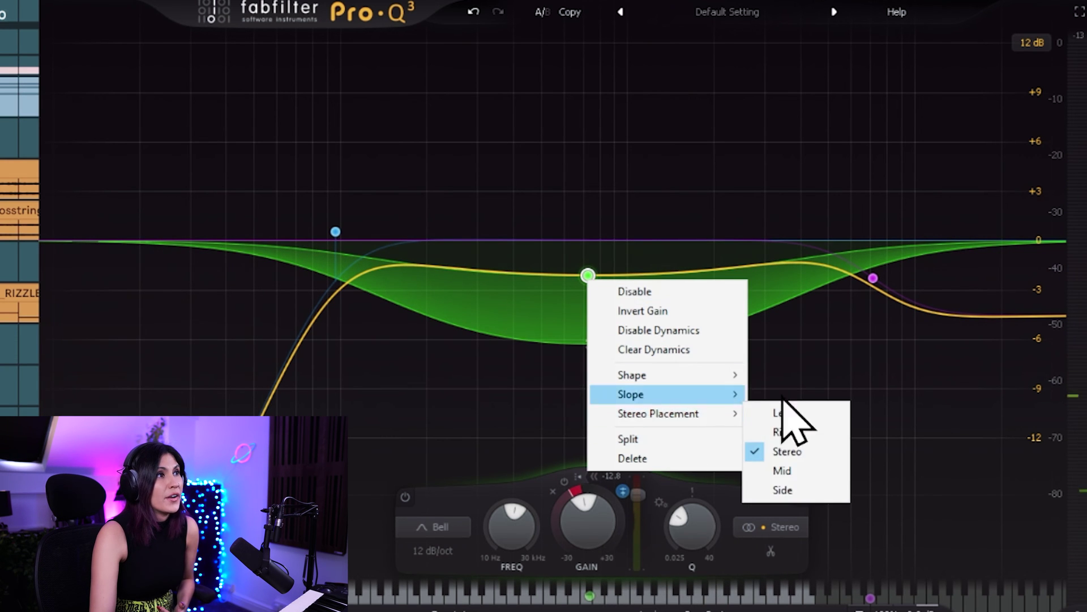
{"action": "left_click", "coordinate": [784, 471]}
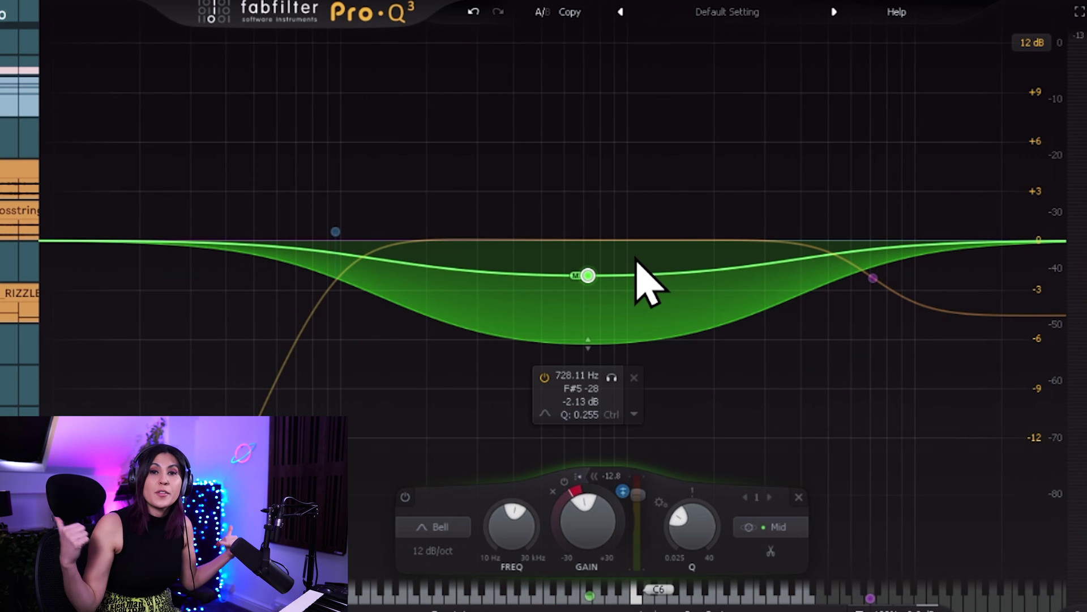
{"action": "key", "text": "space"}
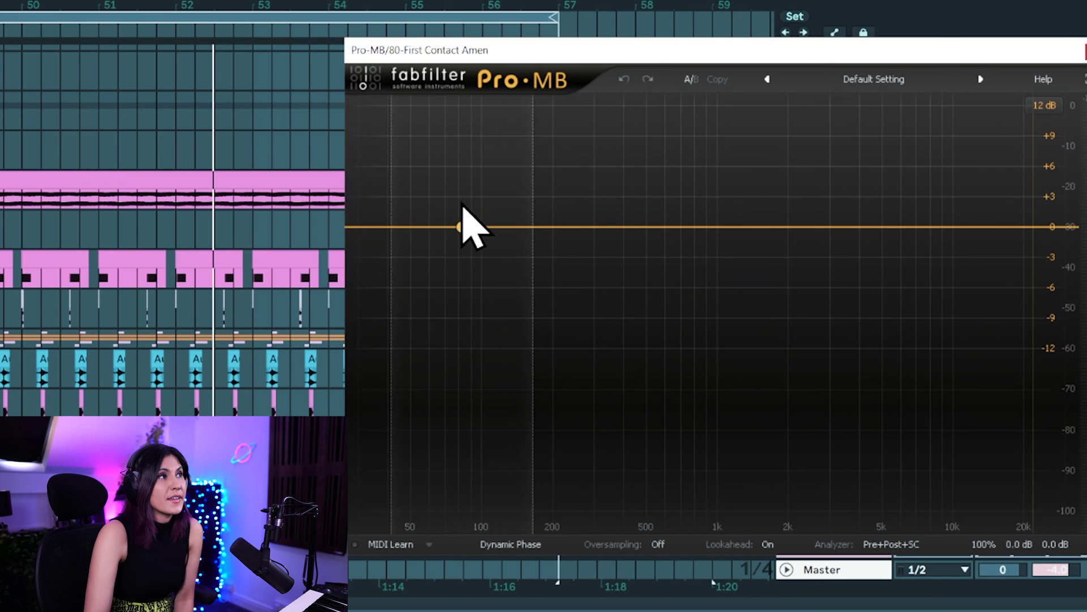
- Create two Pro-MB bands on the Amen break: a low band up to about 250 Hz and a high band from about 4 kHz
{"action": "left_click", "coordinate": [432, 218]}
{"action": "left_click_drag", "start_coordinate": [494, 168], "coordinate": [576, 195]}
{"action": "left_click", "coordinate": [910, 111]}
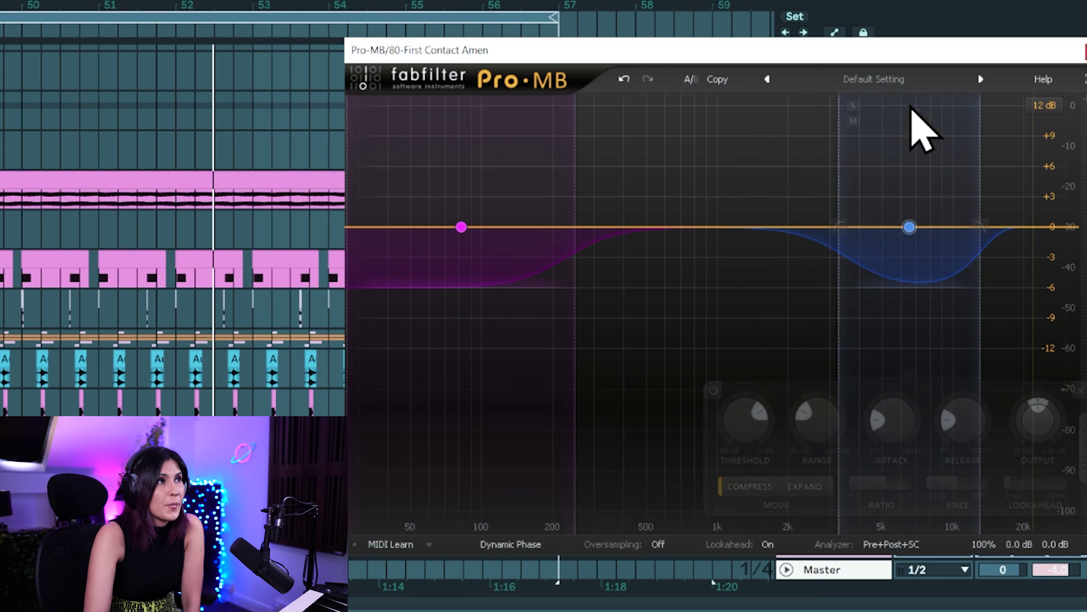
{"action": "left_click_drag", "start_coordinate": [997, 147], "coordinate": [1080, 144]}
{"action": "left_click_drag", "start_coordinate": [840, 136], "coordinate": [861, 136]}
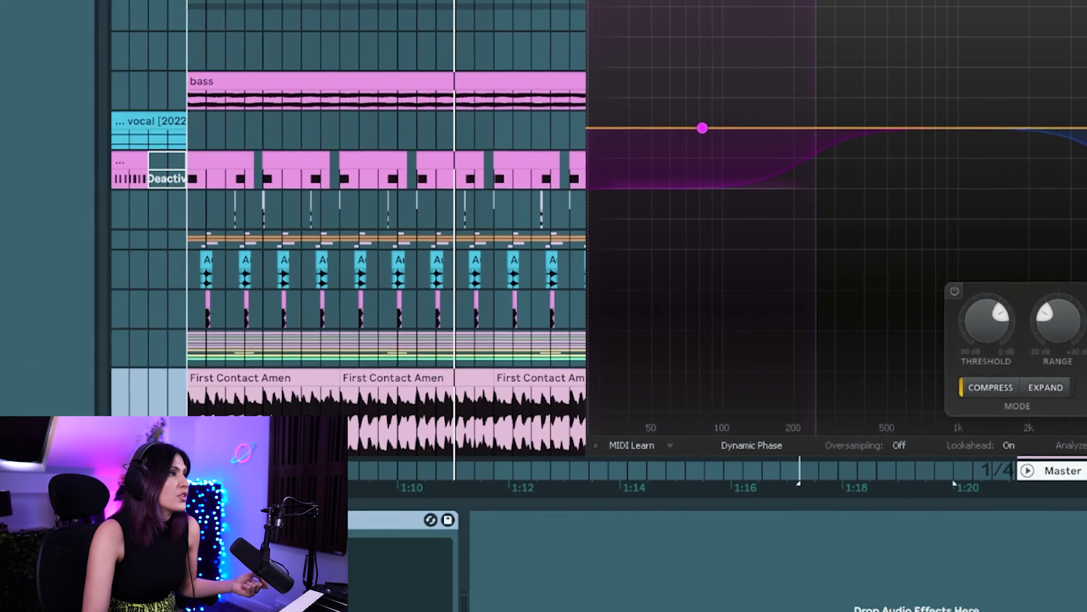
- Set Pro-MB's sidechain input to KICK SC
{"action": "left_click", "coordinate": [526, 445]}
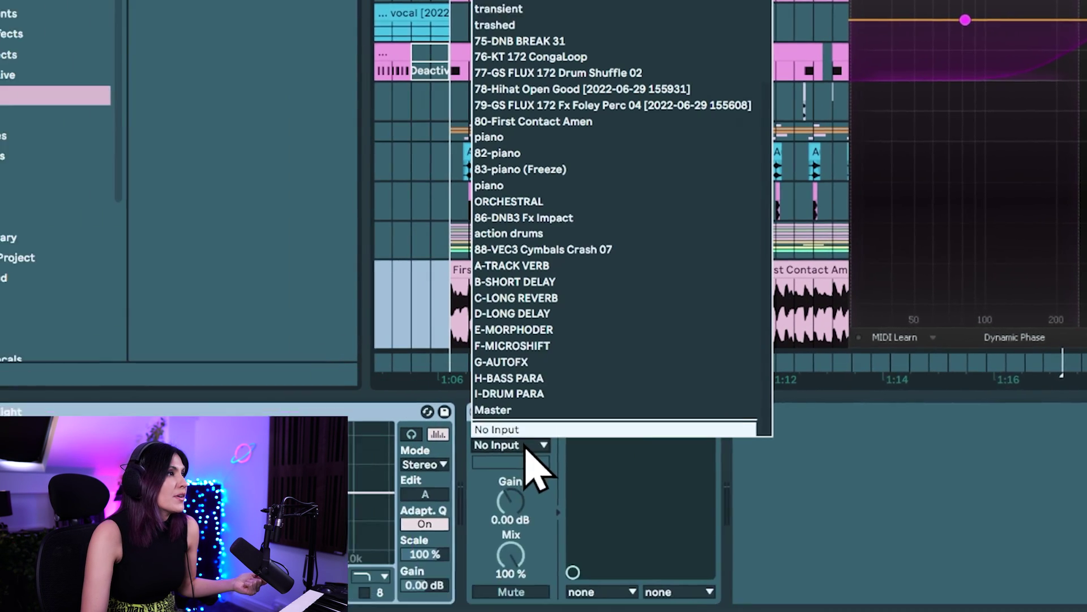
{"action": "scroll", "coordinate": [725, 36], "scroll_direction": "up", "scroll_amount": 8}
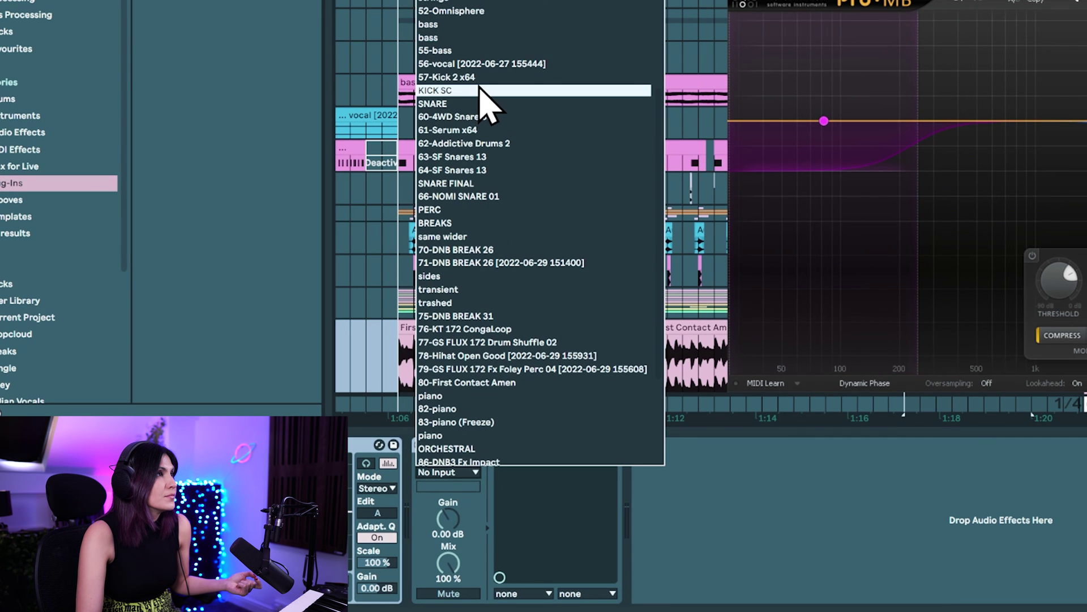
{"action": "left_click", "coordinate": [482, 91]}
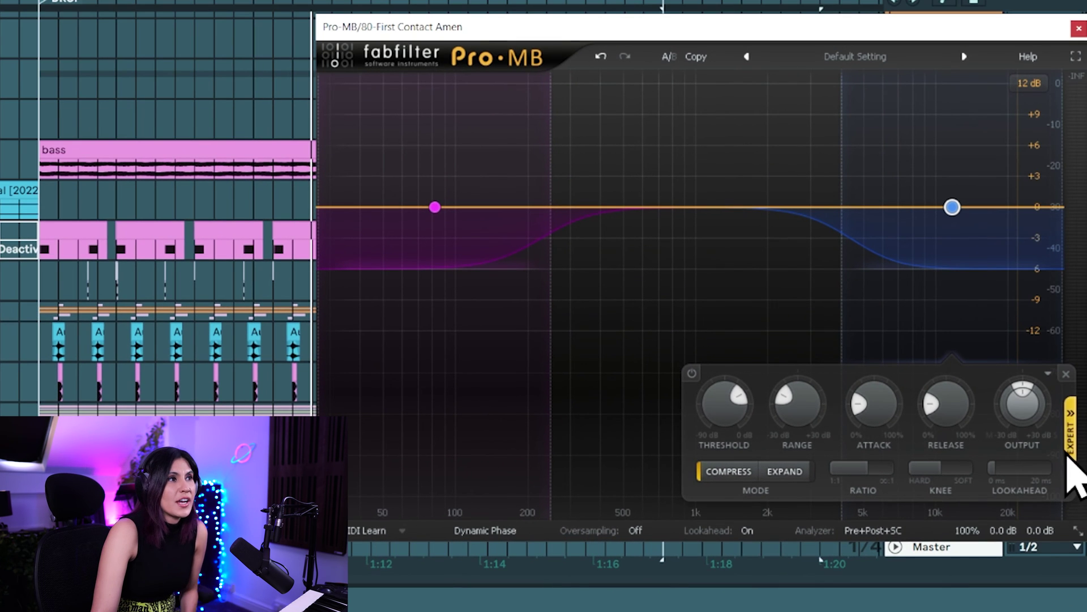
- Show the high band's expert options with the side chain on Ext and play from the DROP marker
{"action": "left_click", "coordinate": [1070, 445]}
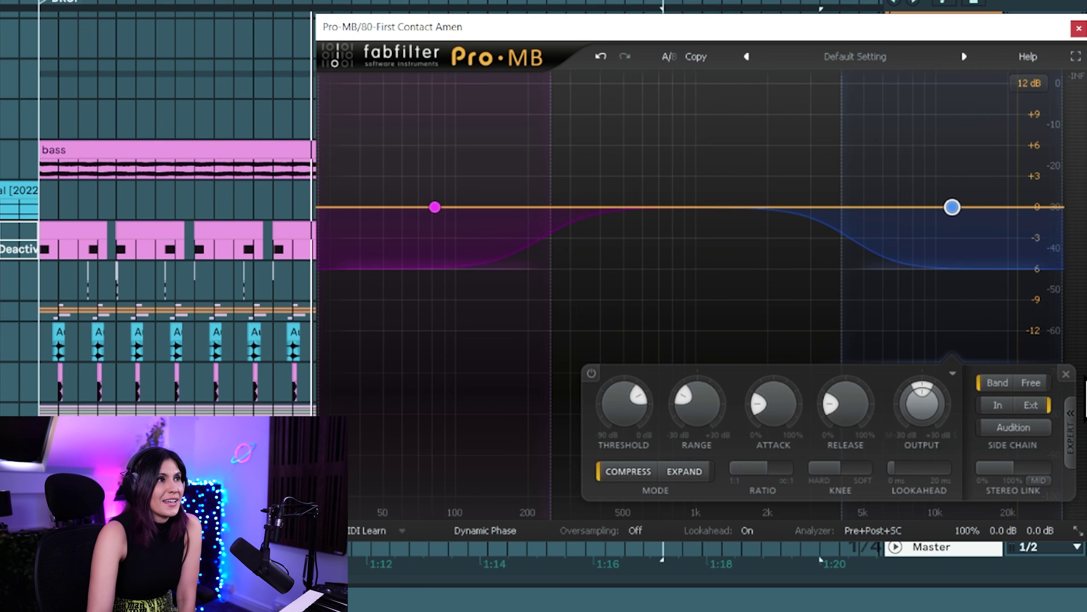
{"action": "left_click", "coordinate": [44, 4]}
{"action": "key", "text": "space"}
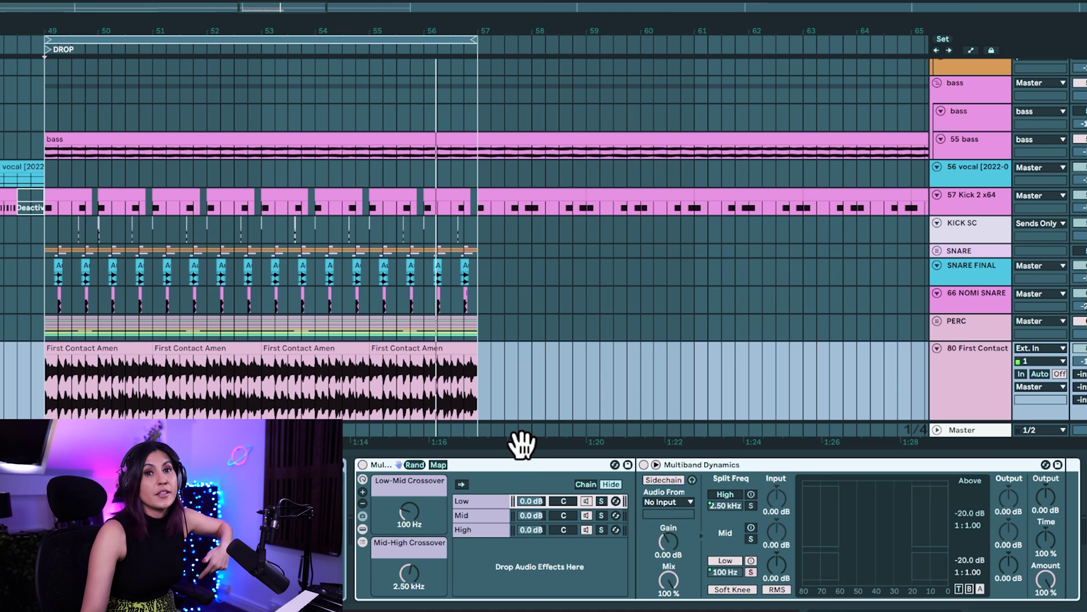
- On the multiband rack's Low chain, set the Multiband Dynamics sidechain source to 57-Kick 2 x64
{"action": "left_click", "coordinate": [504, 515]}
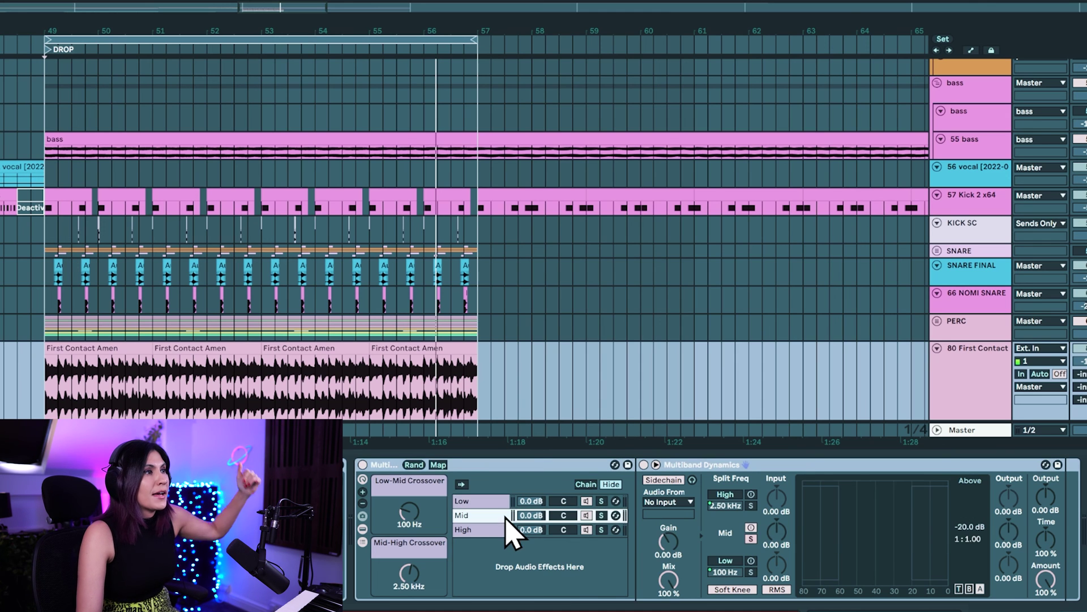
{"action": "left_click", "coordinate": [482, 502]}
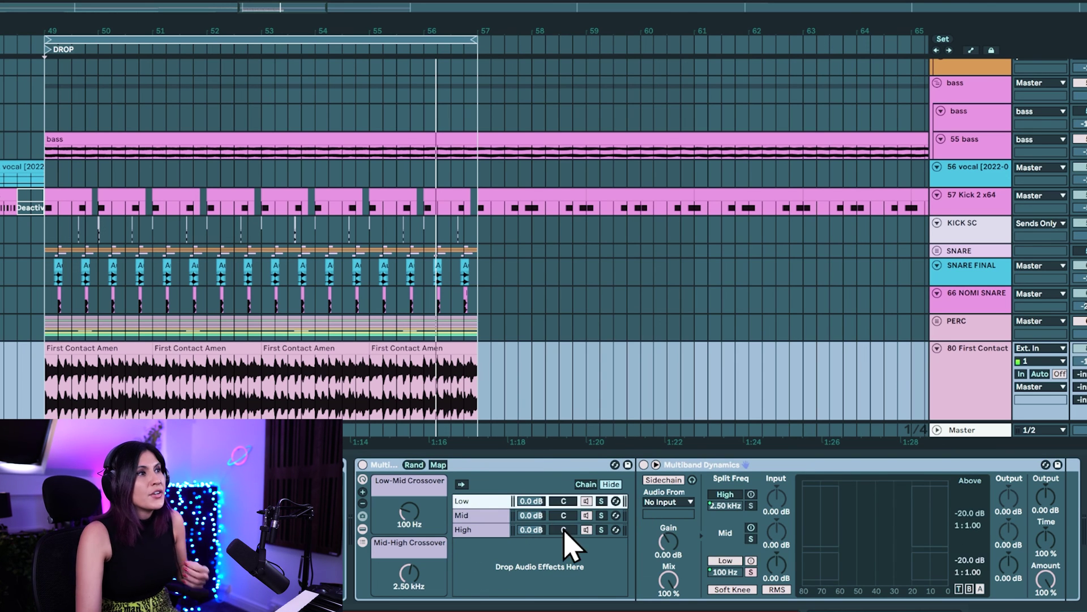
{"action": "left_click", "coordinate": [669, 501]}
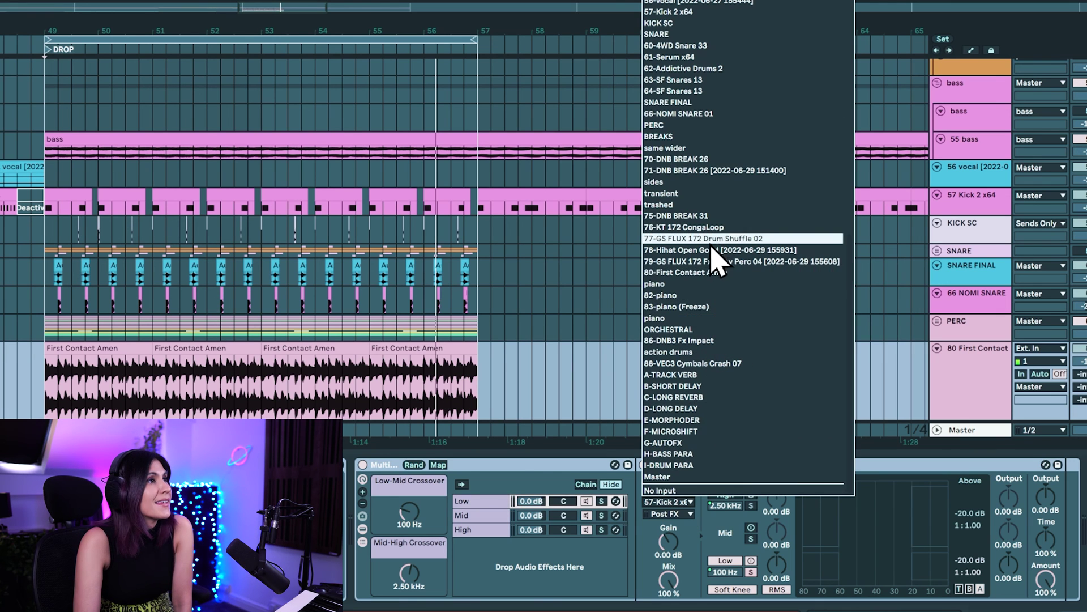
{"action": "scroll", "coordinate": [712, 227], "scroll_direction": "up", "scroll_amount": 4}
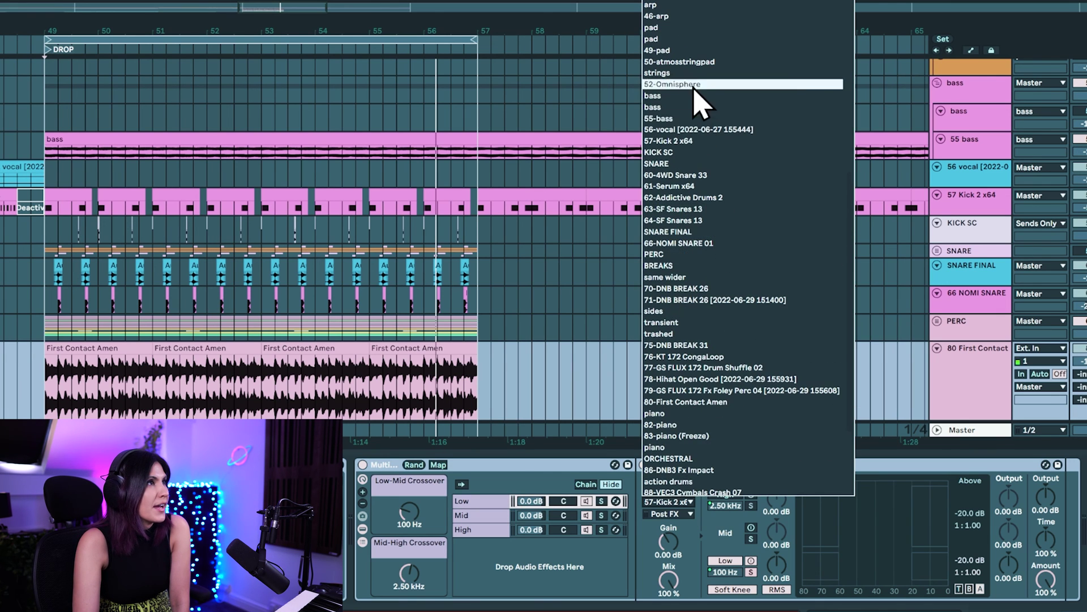
{"action": "left_click", "coordinate": [705, 143]}
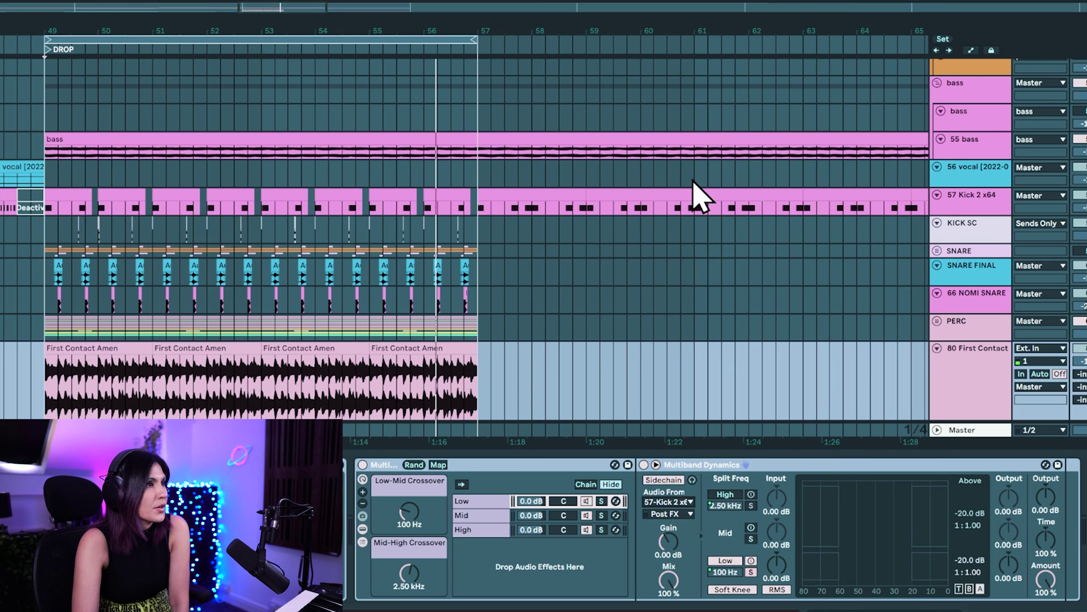
- On the rack's Mid chain, set the Multiband Dynamics sidechain source to SNARE
{"action": "left_click", "coordinate": [473, 503]}
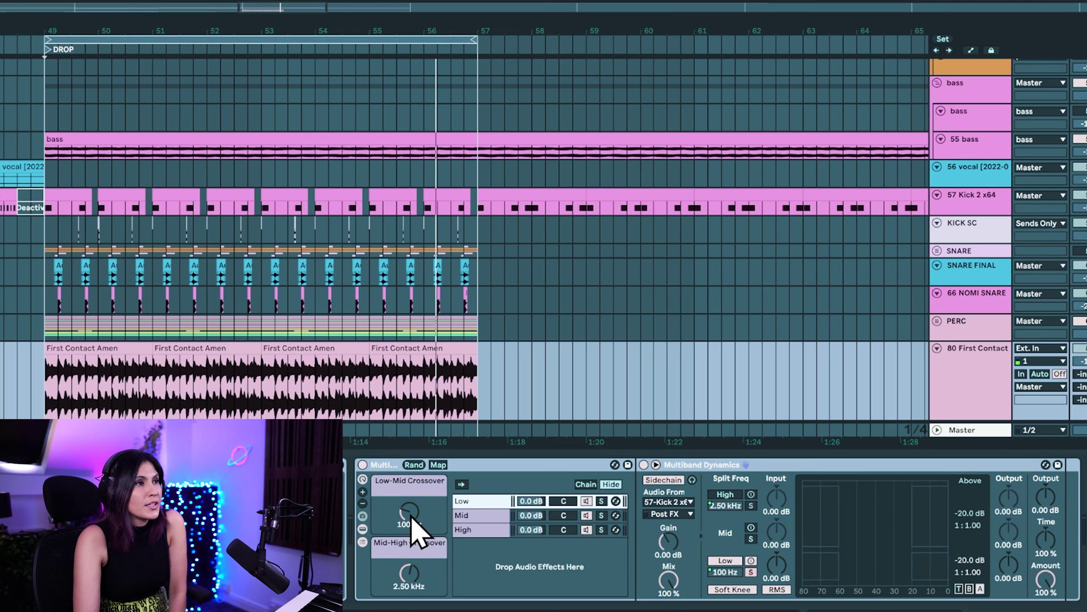
{"action": "left_click", "coordinate": [498, 515]}
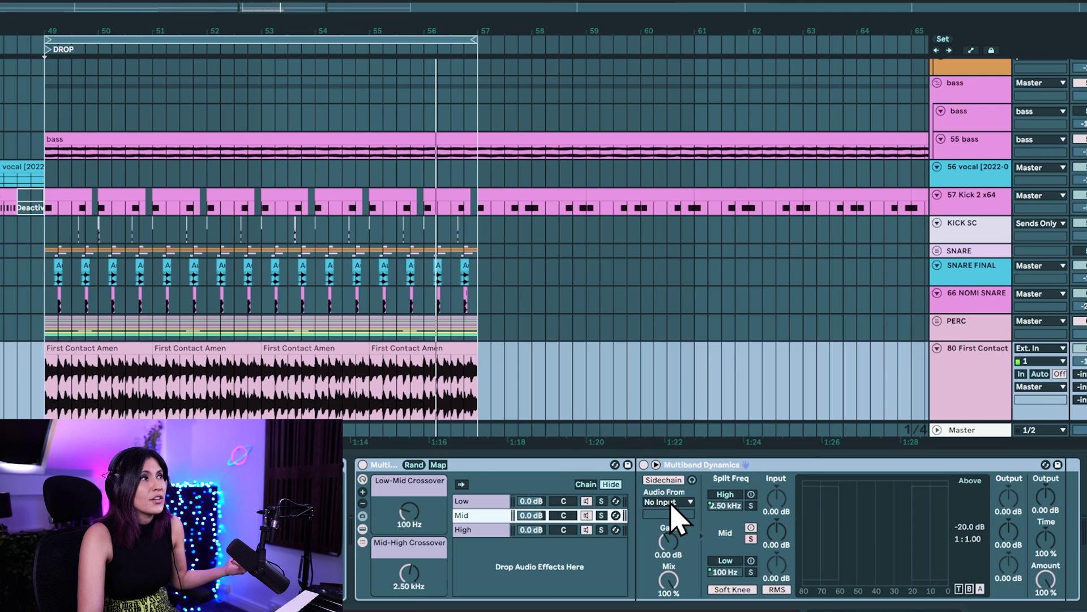
{"action": "left_click", "coordinate": [668, 503]}
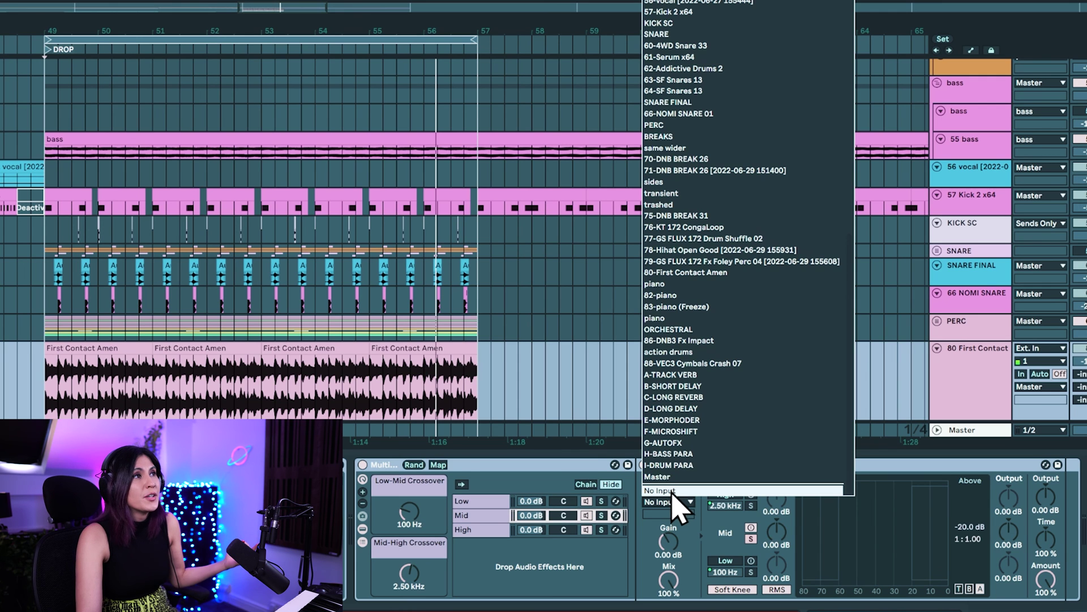
{"action": "left_click", "coordinate": [725, 533]}
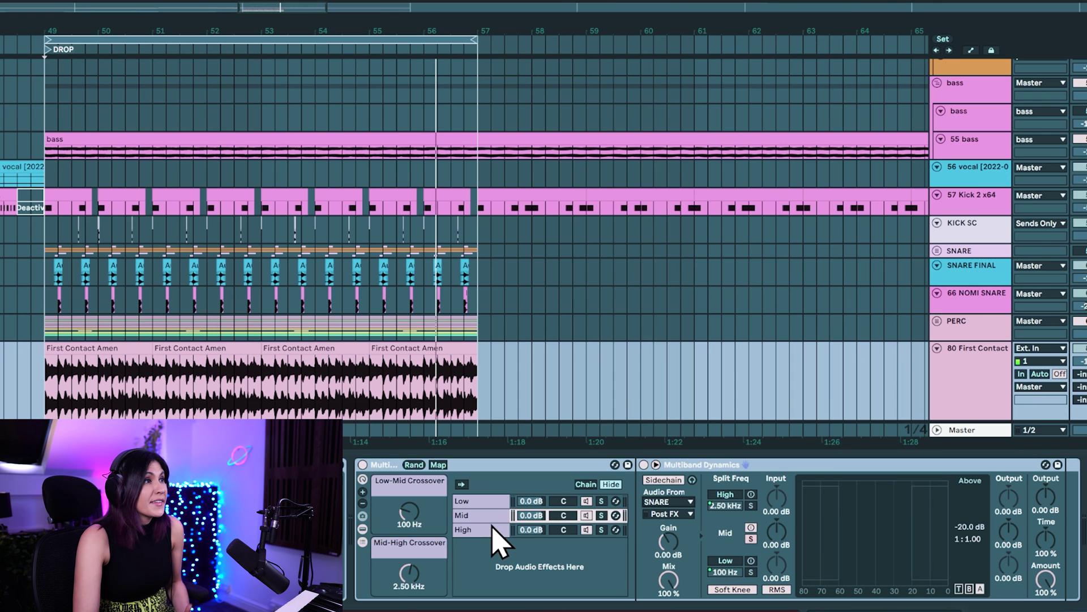
- On the rack's High chain, set the Multiband Dynamics sidechain source to 57-Kick 2 x64
{"action": "left_click", "coordinate": [485, 531]}
{"action": "left_click", "coordinate": [663, 503]}
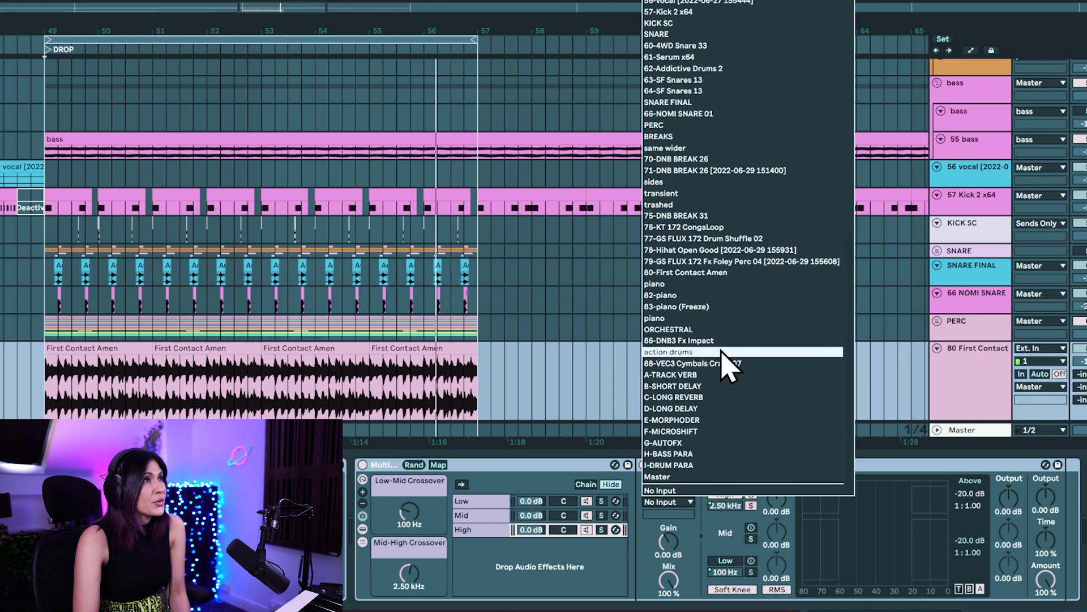
{"action": "left_click", "coordinate": [681, 100]}
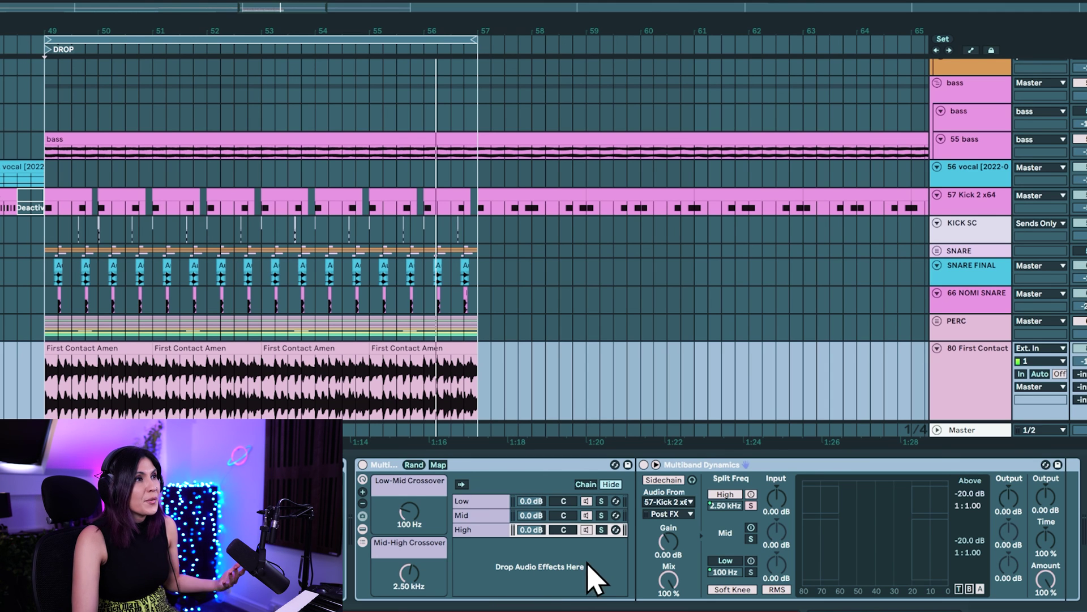
- Compare the Low, Mid and High chains' sidechained dynamics while the drop plays, and stop playback
{"action": "left_click", "coordinate": [492, 515]}
{"action": "left_click", "coordinate": [488, 502]}
{"action": "left_click", "coordinate": [485, 516]}
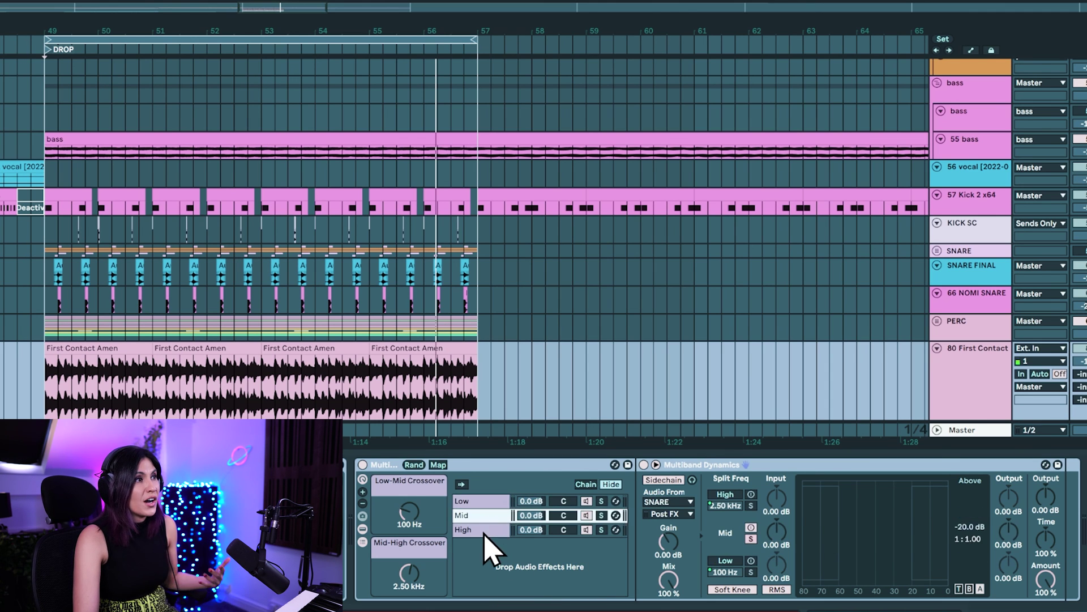
{"action": "left_click", "coordinate": [482, 529]}
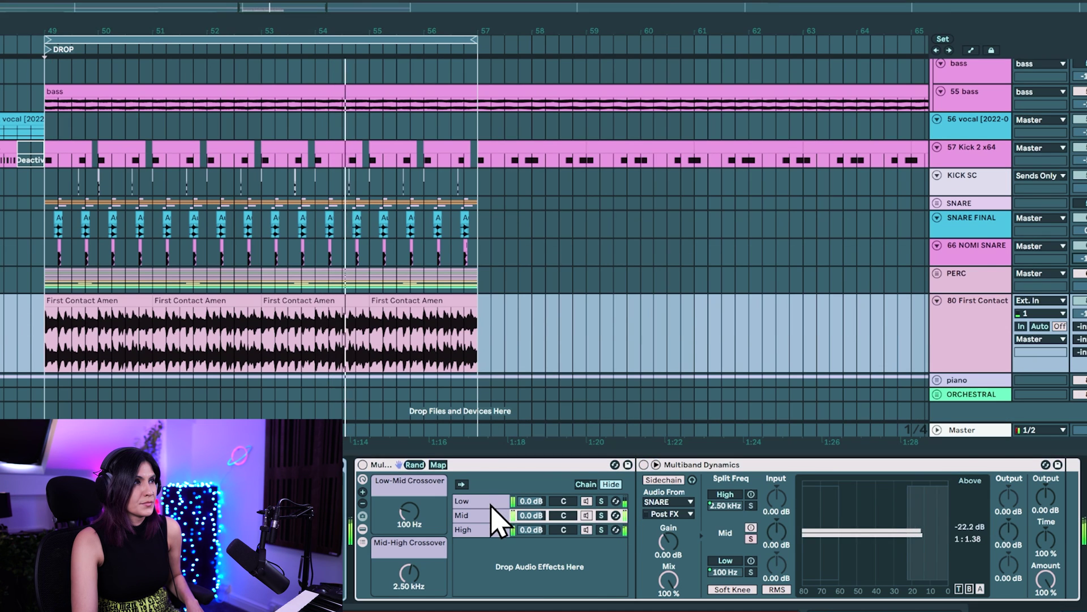
{"action": "left_click", "coordinate": [491, 502]}
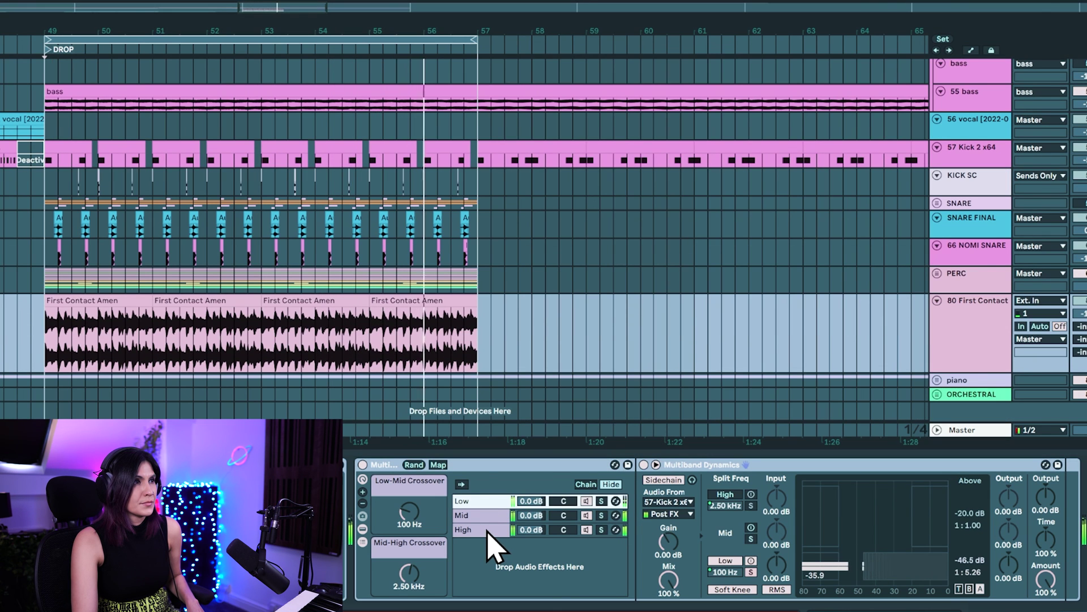
{"action": "left_click", "coordinate": [489, 531]}
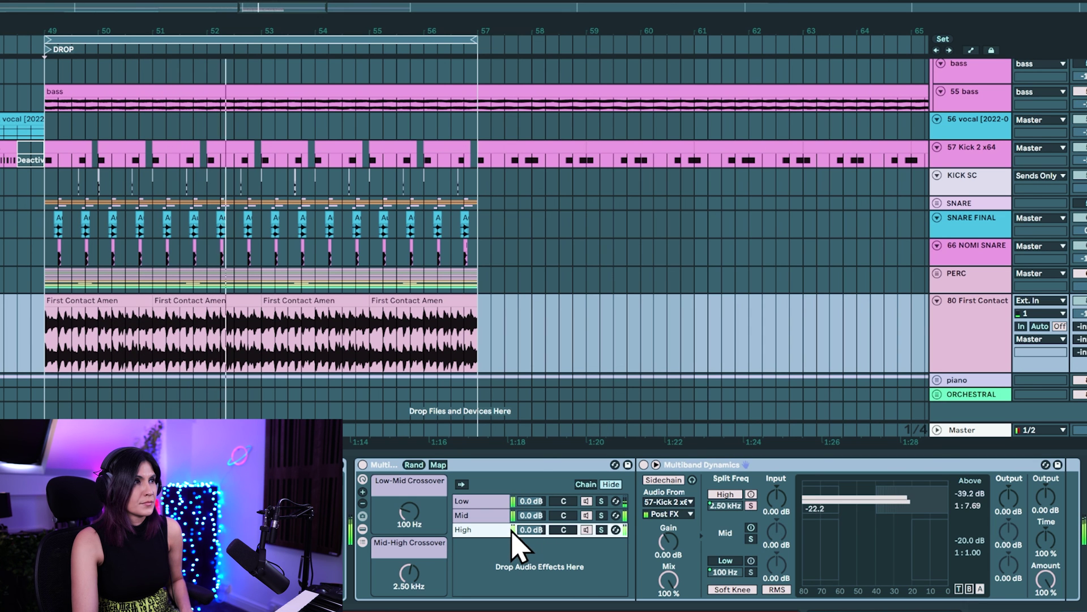
{"action": "key", "text": "space"}
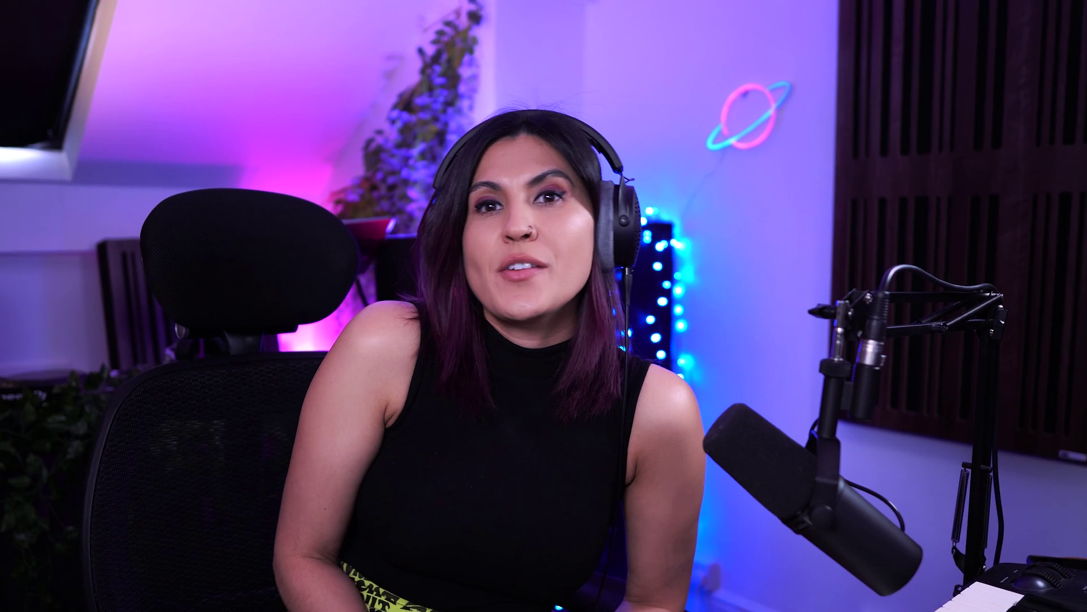